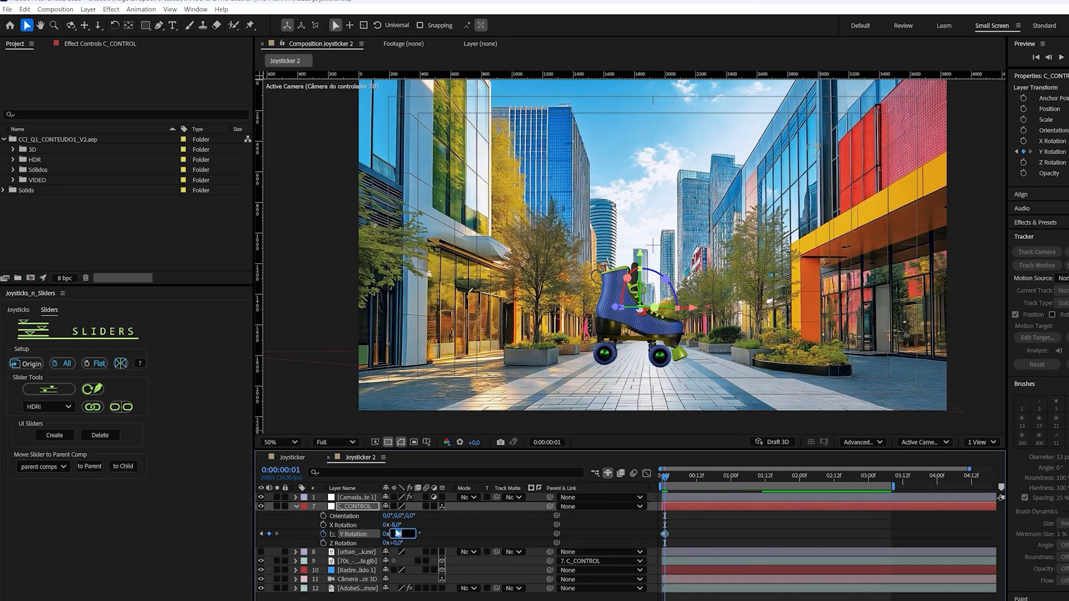
# - Set C_CONTROL's Y Rotation to one full turn (1x+0,0°) at frame 1 and select both Y Rotation keyframes
pyautogui.write('60')
pyautogui.press('Return')
pyautogui.click(673, 538)
pyautogui.scroll(2, 673, 534)
pyautogui.moveTo(674, 530); pyautogui.dragTo(657, 539)
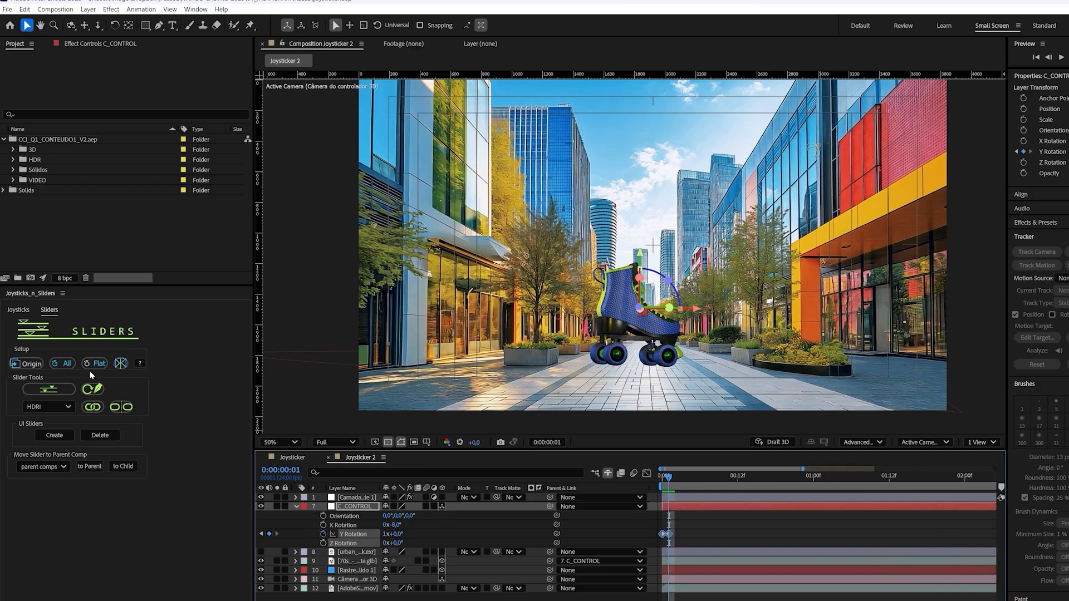
# - Create a slider null named "Rotação y" from the selected Y Rotation keyframes
pyautogui.click(49, 388)
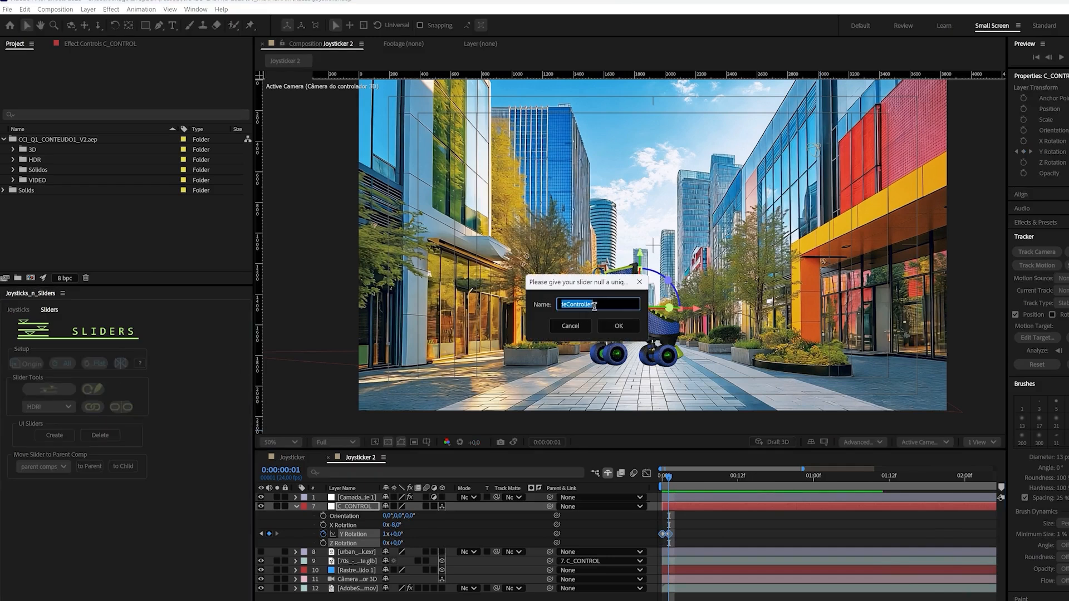
pyautogui.write('Rotação y')
pyautogui.click(619, 326)
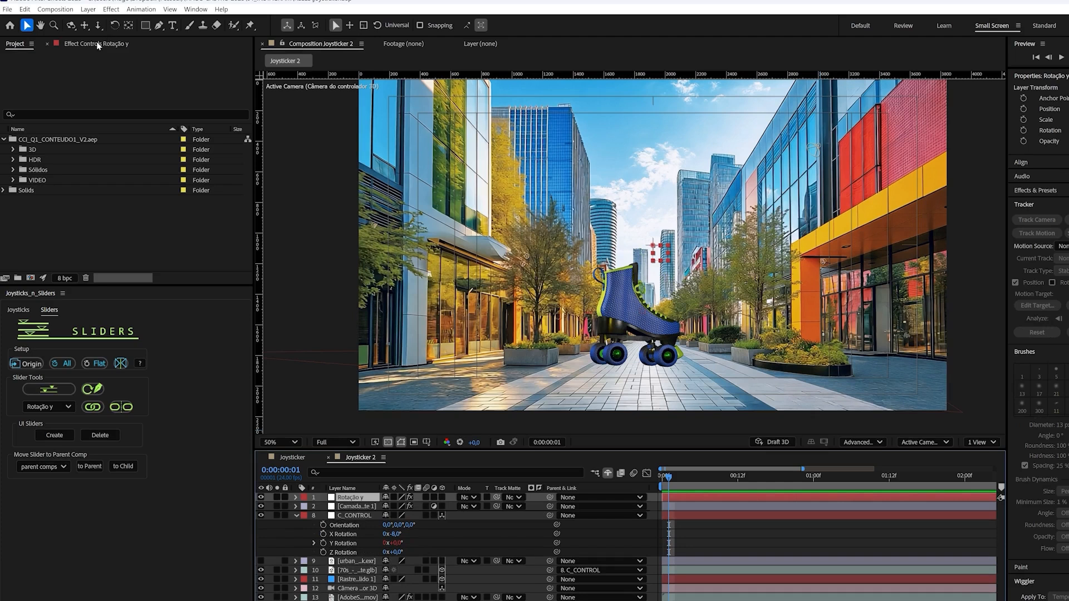
# - Create a UI slider from the Rotação y null's Slider Control effect and place it above the roller skate
pyautogui.click(98, 44)
pyautogui.moveTo(136, 75); pyautogui.dragTo(155, 76)
pyautogui.click(177, 126)
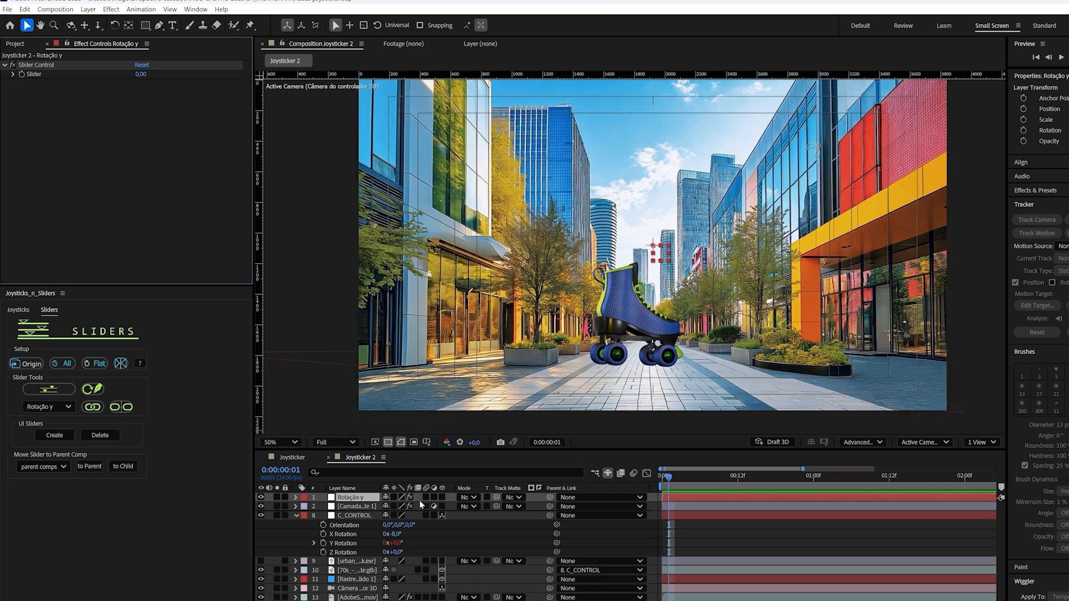
pyautogui.click(45, 65)
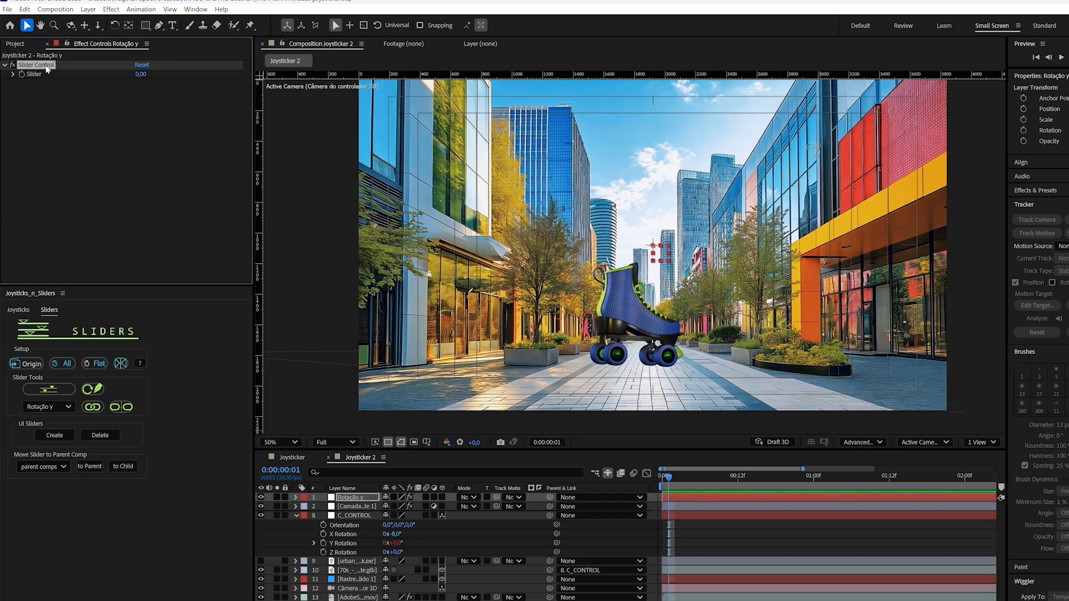
pyautogui.click(66, 435)
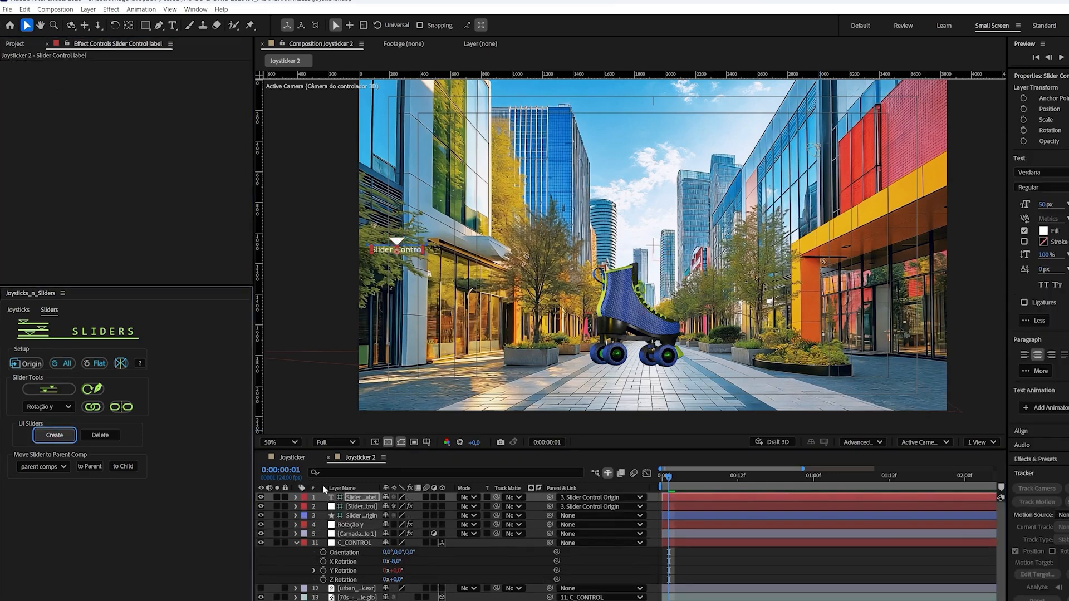
pyautogui.click(356, 517)
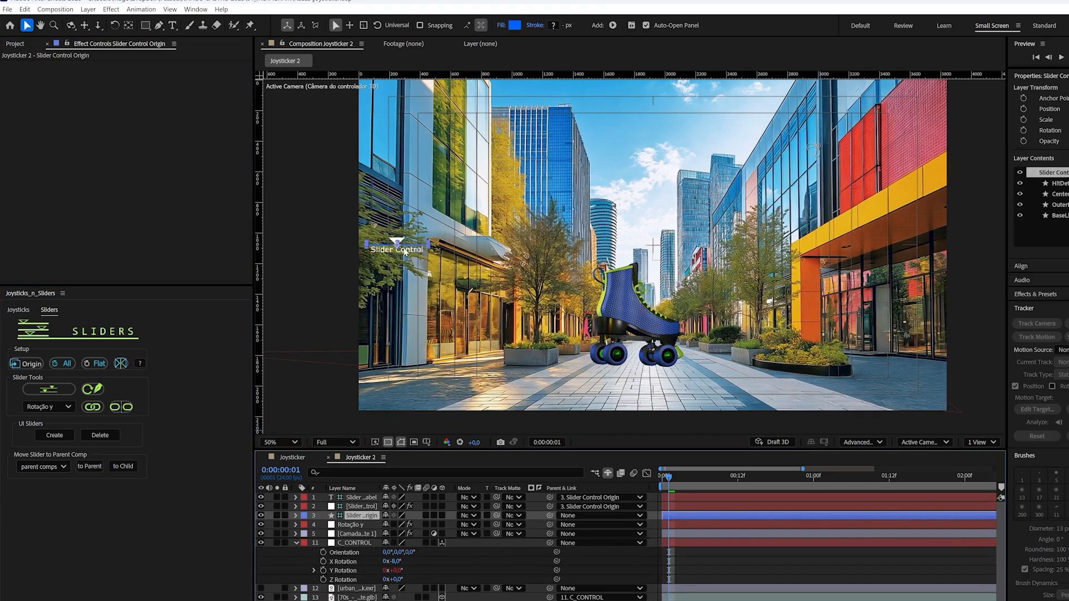
pyautogui.moveTo(396, 250); pyautogui.dragTo(640, 224)
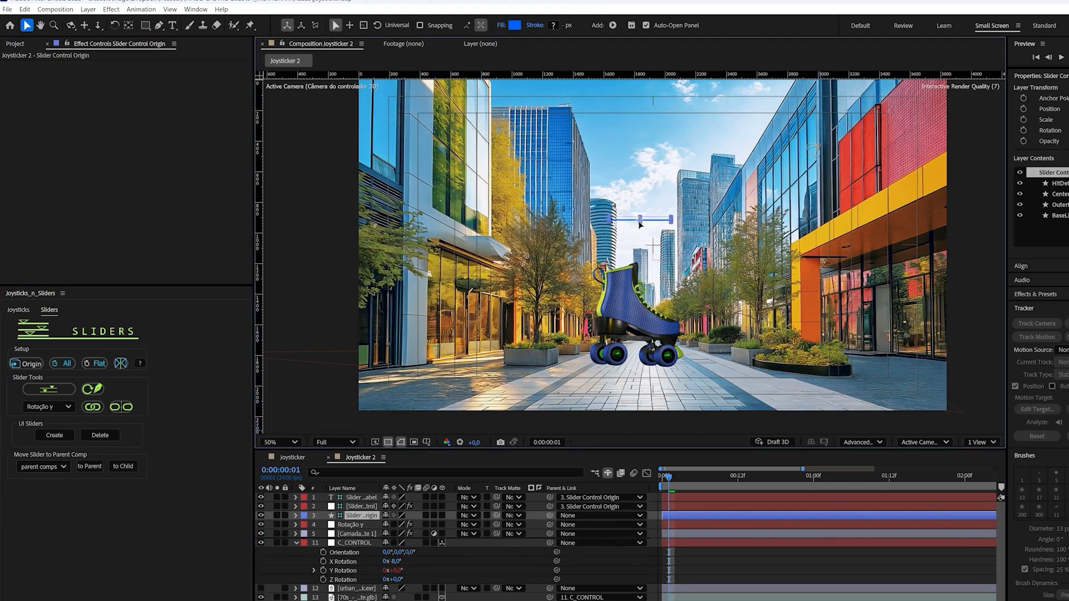
# - Change the slider label's text fill colour to black (000000)
pyautogui.press('.')
pyautogui.click(651, 187)
pyautogui.click(1044, 231)
pyautogui.click(473, 380)
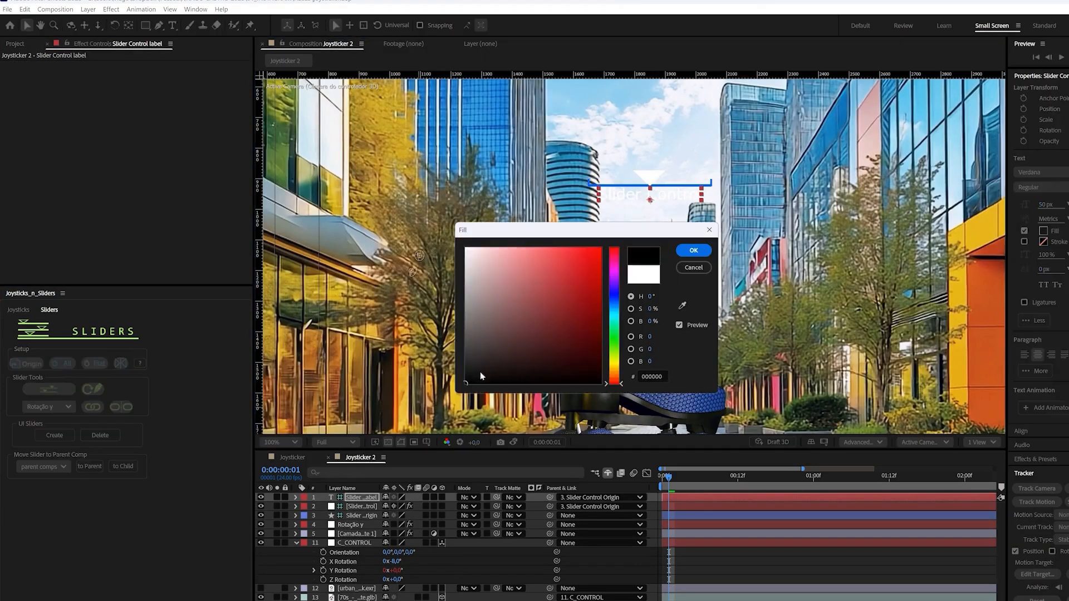
pyautogui.click(693, 250)
# - Add a Fill effect to the slider's triangular handle and set its colour to black (000000)
pyautogui.click(656, 177)
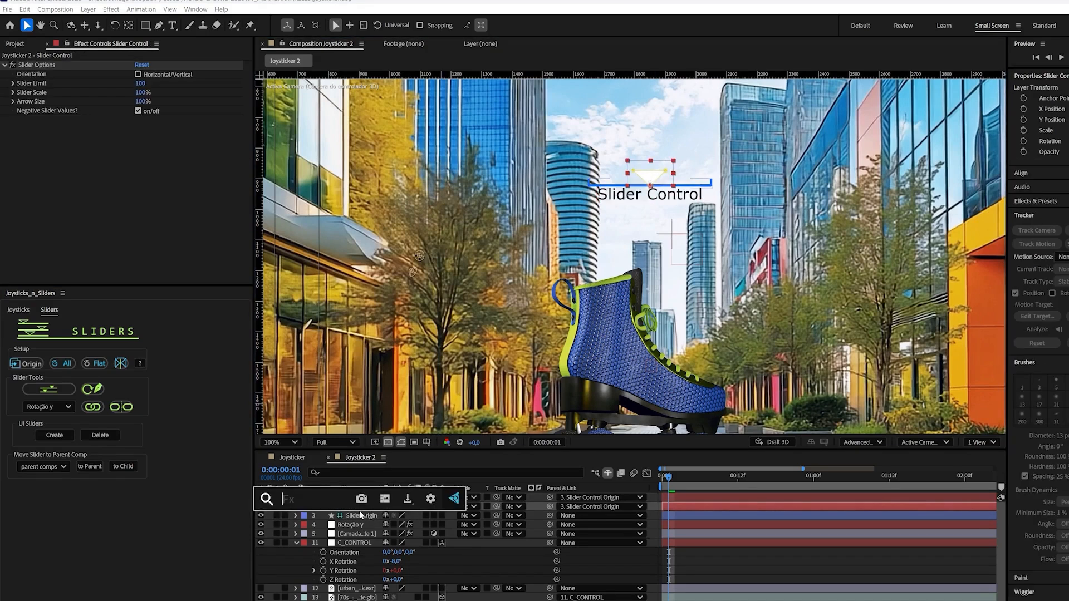
pyautogui.hotkey('ctrl', 'space')
pyautogui.write('fill')
pyautogui.click(344, 517)
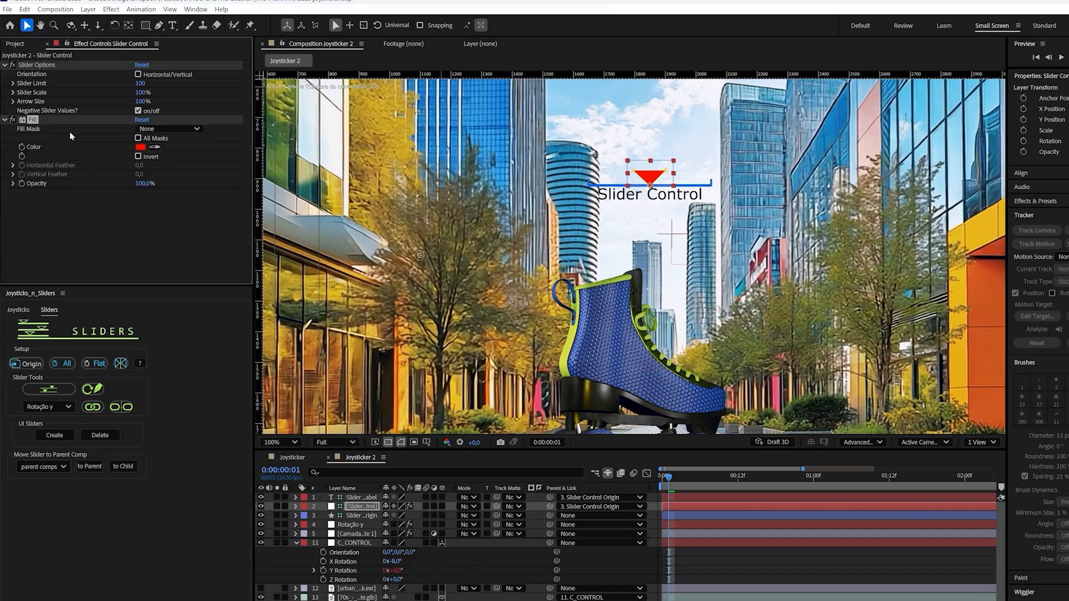
pyautogui.click(142, 147)
pyautogui.moveTo(508, 353); pyautogui.dragTo(386, 433)
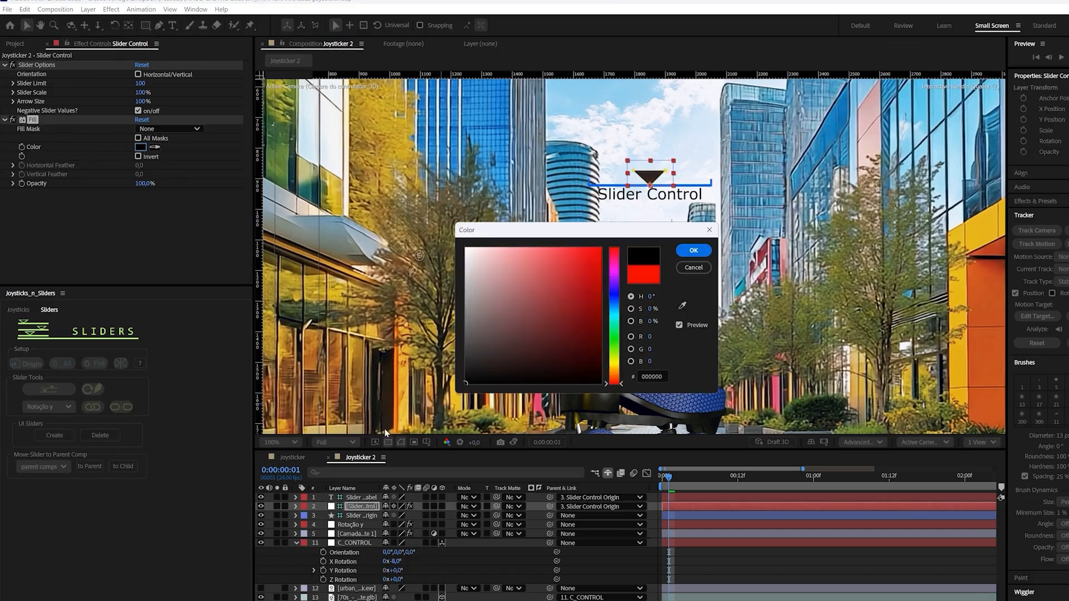
pyautogui.click(691, 251)
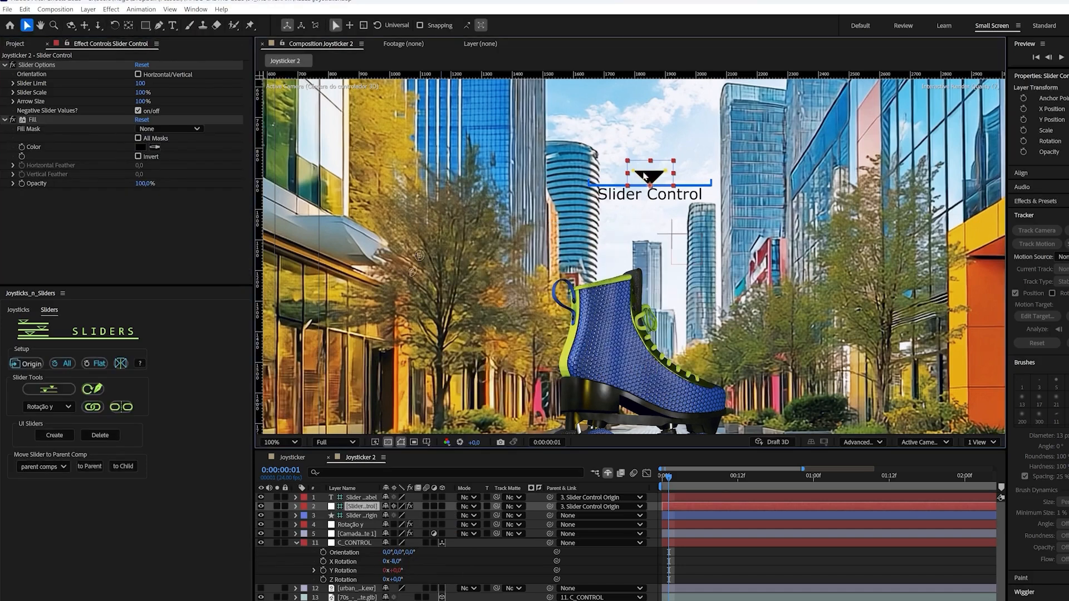
# - Test the rotation slider by moving its handle along the track and checking how the skate turns
pyautogui.moveTo(650, 178); pyautogui.dragTo(690, 178)
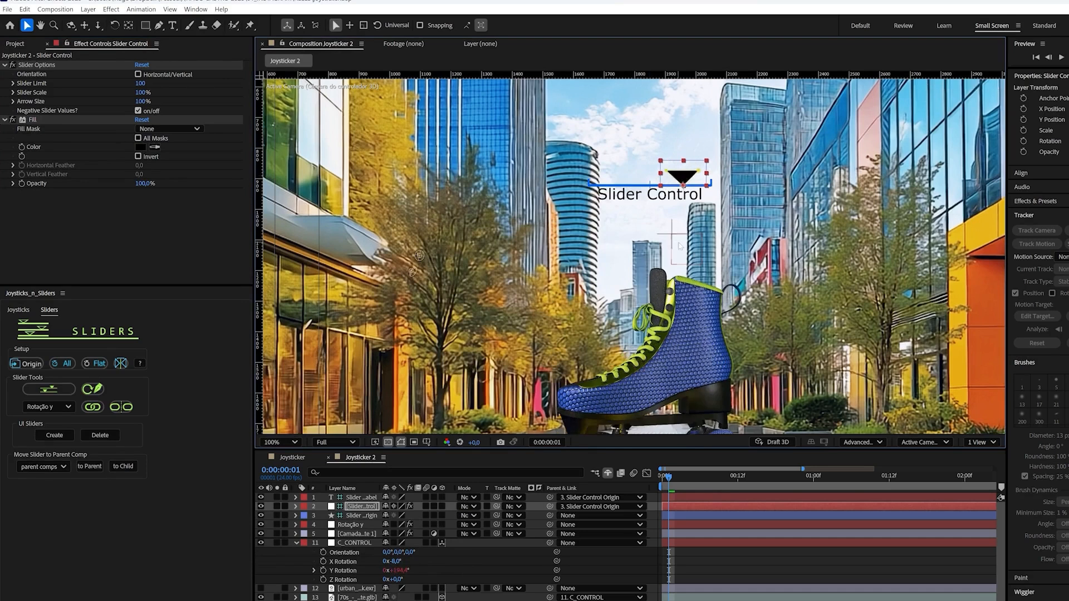
pyautogui.press(',')
pyautogui.press(',')
pyautogui.moveTo(658, 217)
pyautogui.mouseDown()
pyautogui.moveTo(628, 225)
pyautogui.moveTo(649, 224)
pyautogui.mouseUp()
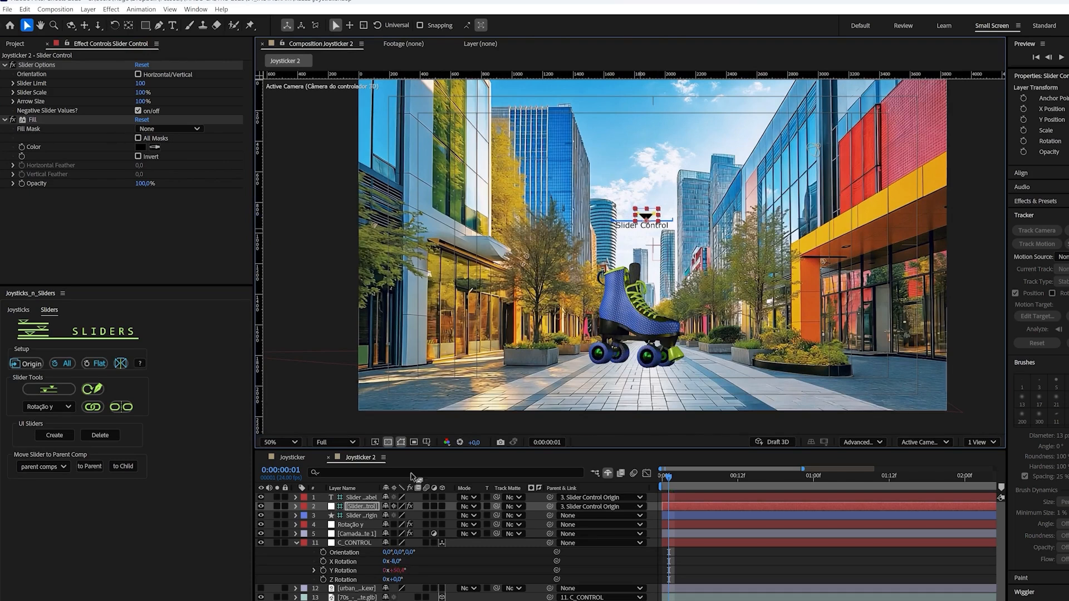
# - Set a Position keyframe on the C_CONTROL layer at frame 0
pyautogui.click(295, 544)
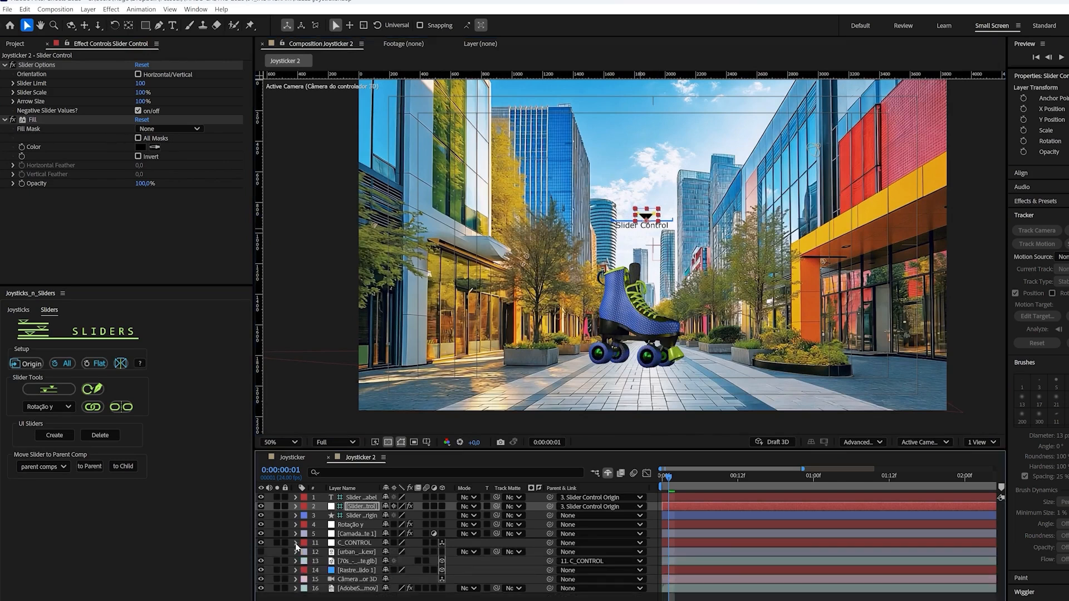
pyautogui.click(357, 543)
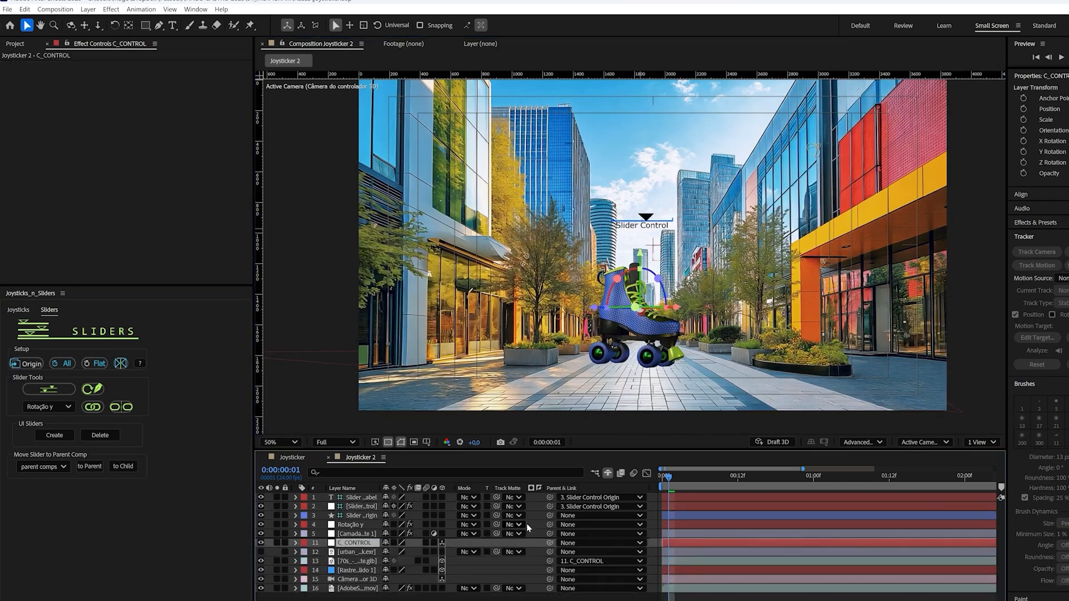
pyautogui.click(663, 477)
pyautogui.press('p')
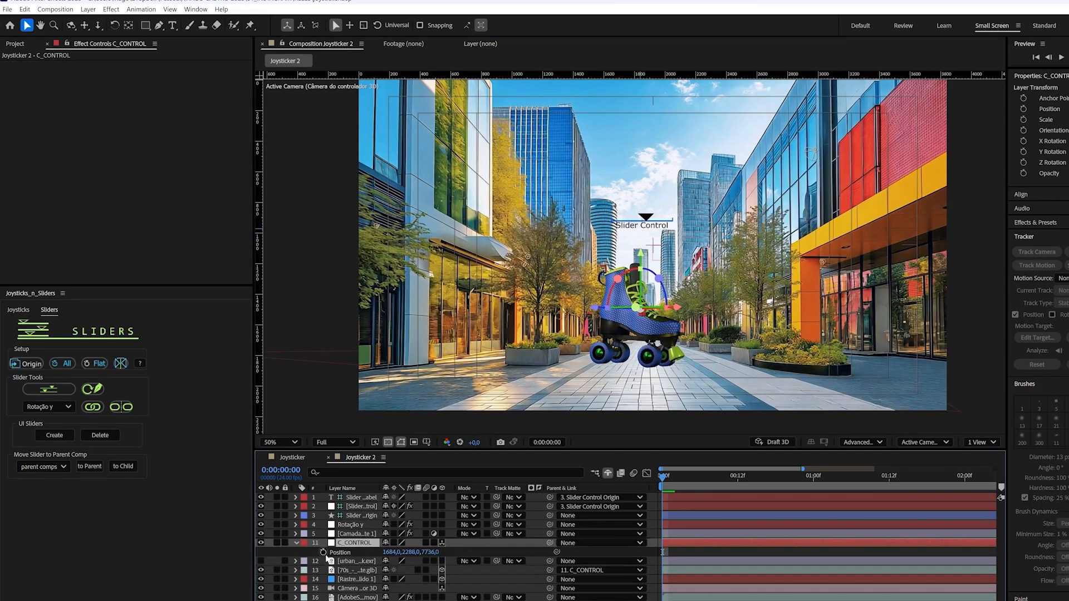
pyautogui.click(323, 553)
# - Set C_CONTROL's Y position to -3486 at frame 1 and select both Position keyframes
pyautogui.press('pagedown')
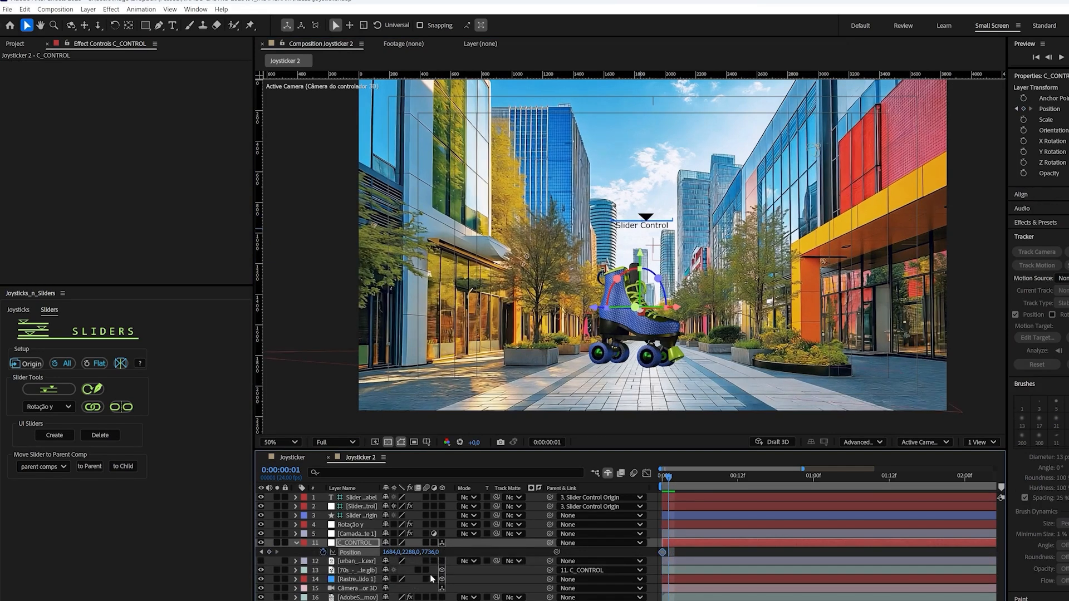
pyautogui.moveTo(416, 553); pyautogui.dragTo(101, 573)
pyautogui.moveTo(682, 549); pyautogui.dragTo(654, 562)
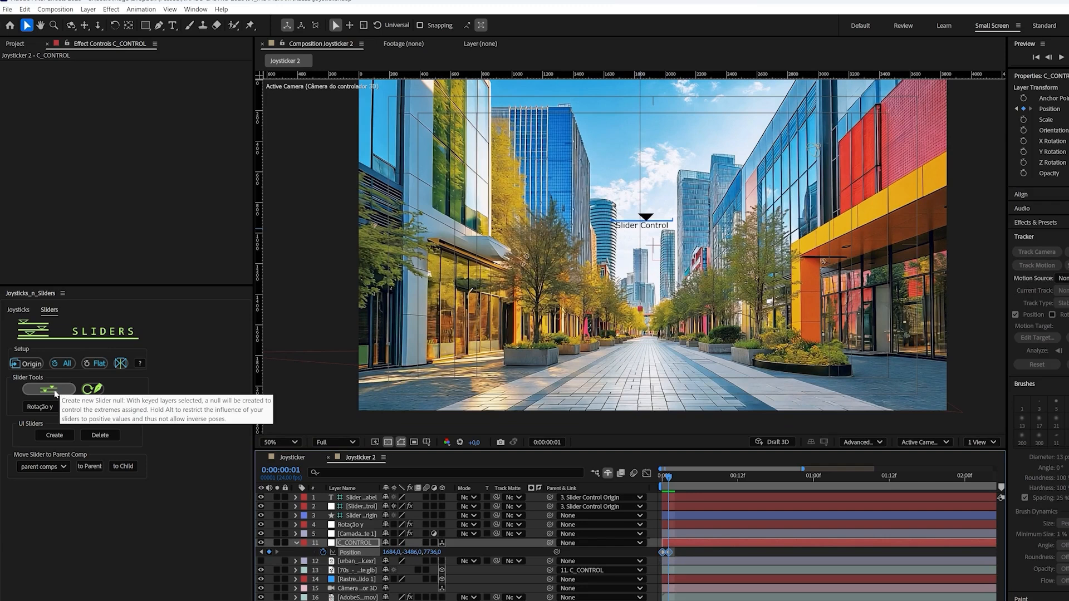
# - Create a slider null named "Position" from the selected Position keyframes
pyautogui.click(49, 389)
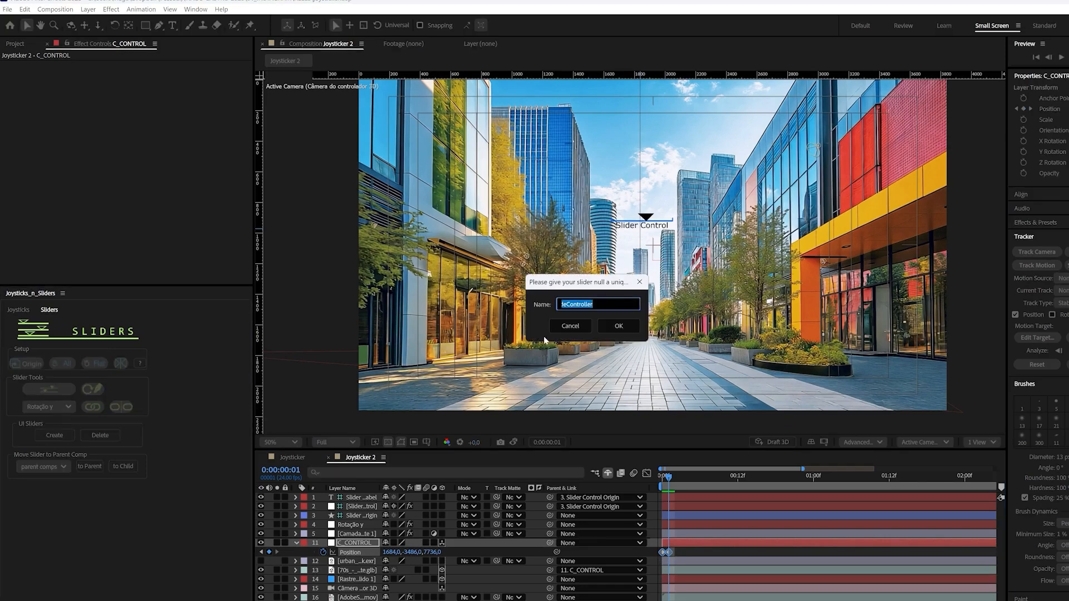
pyautogui.write('Position')
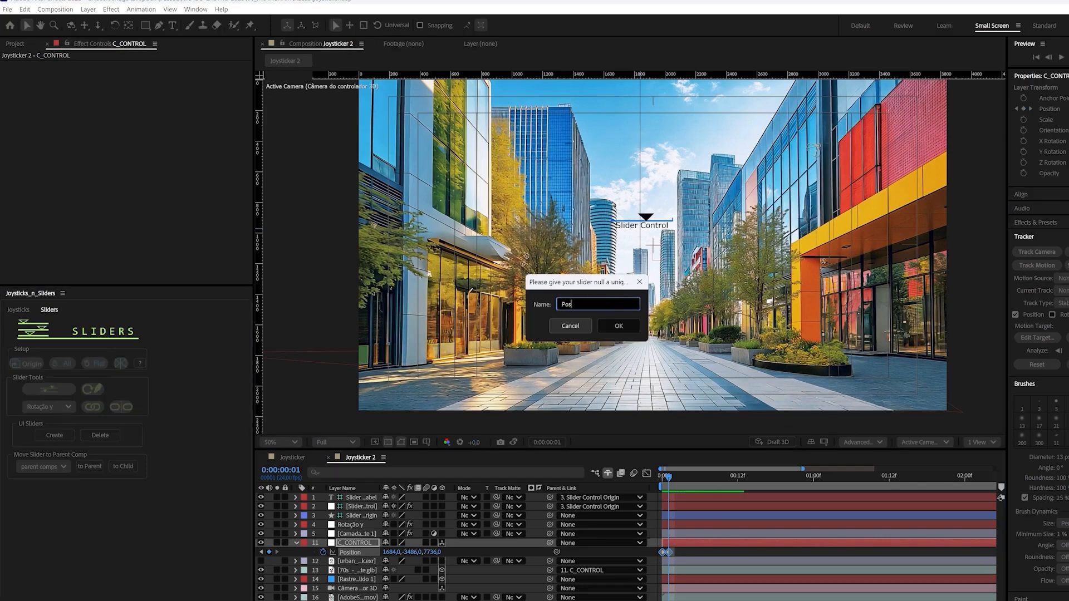
pyautogui.click(617, 326)
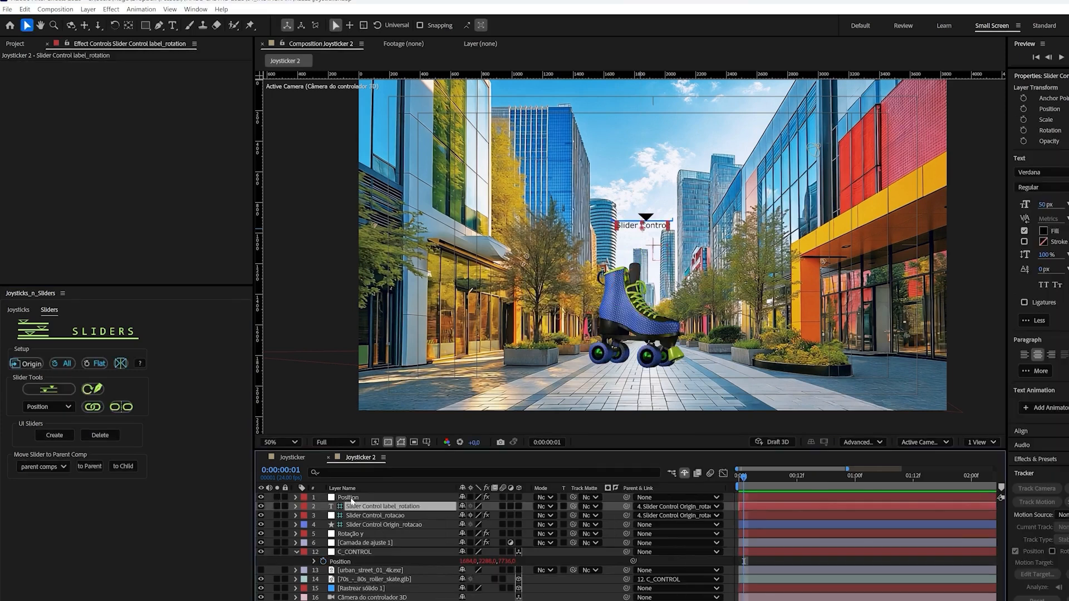
# - Create a UI slider from the Position null's Slider Control effect and place it just below the rotation slider
pyautogui.click(354, 499)
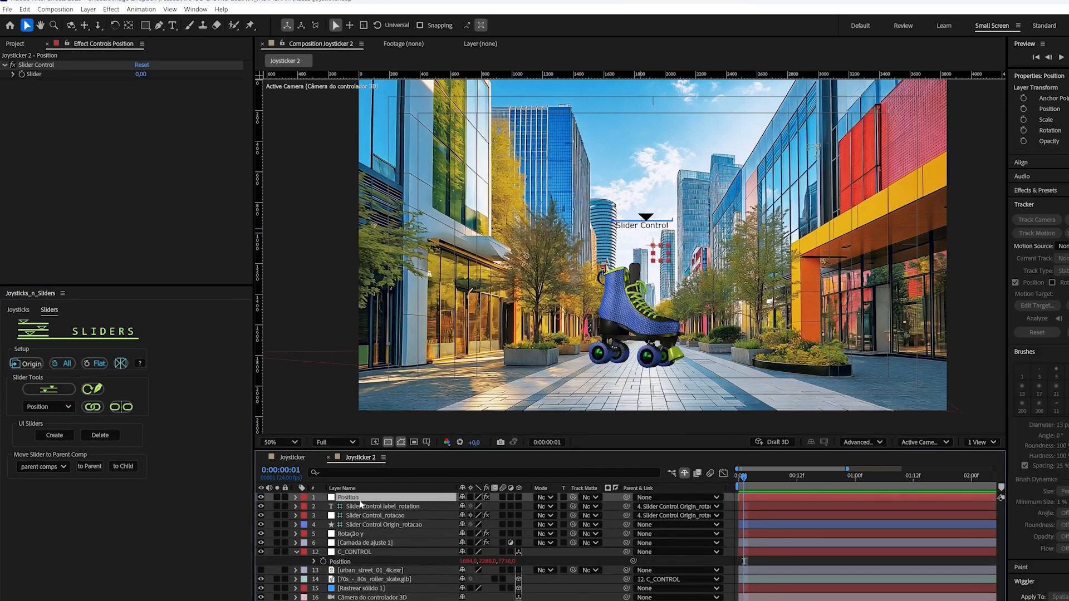
pyautogui.click(41, 67)
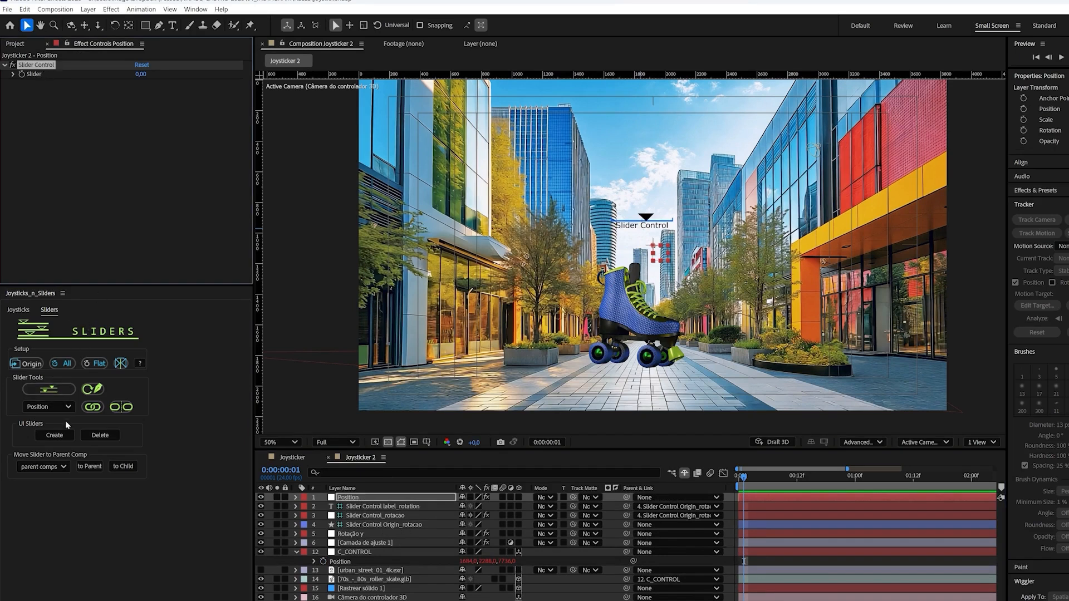
pyautogui.click(62, 439)
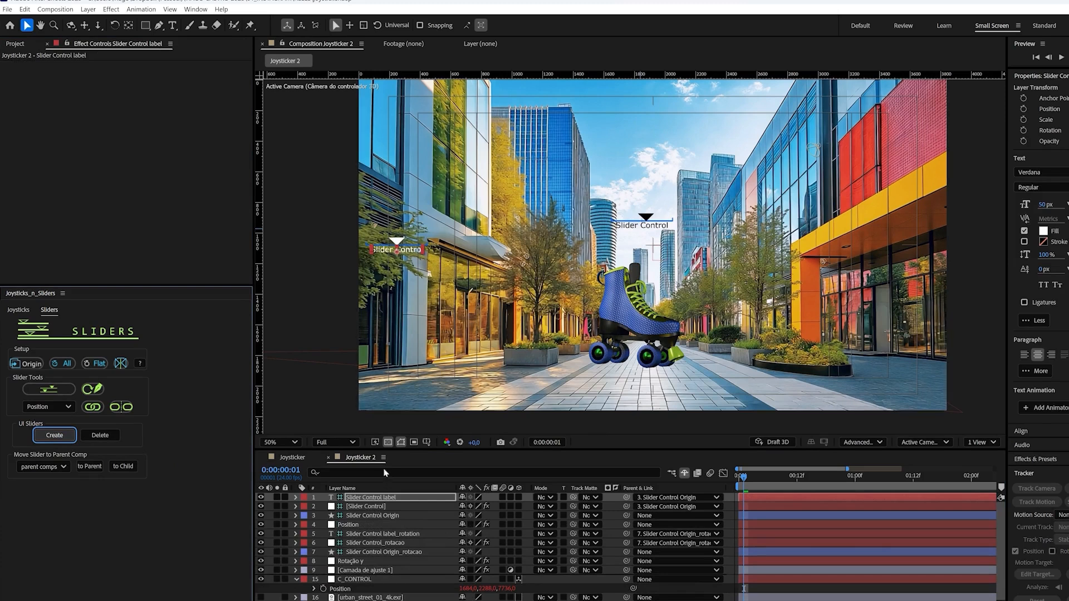
pyautogui.click(374, 516)
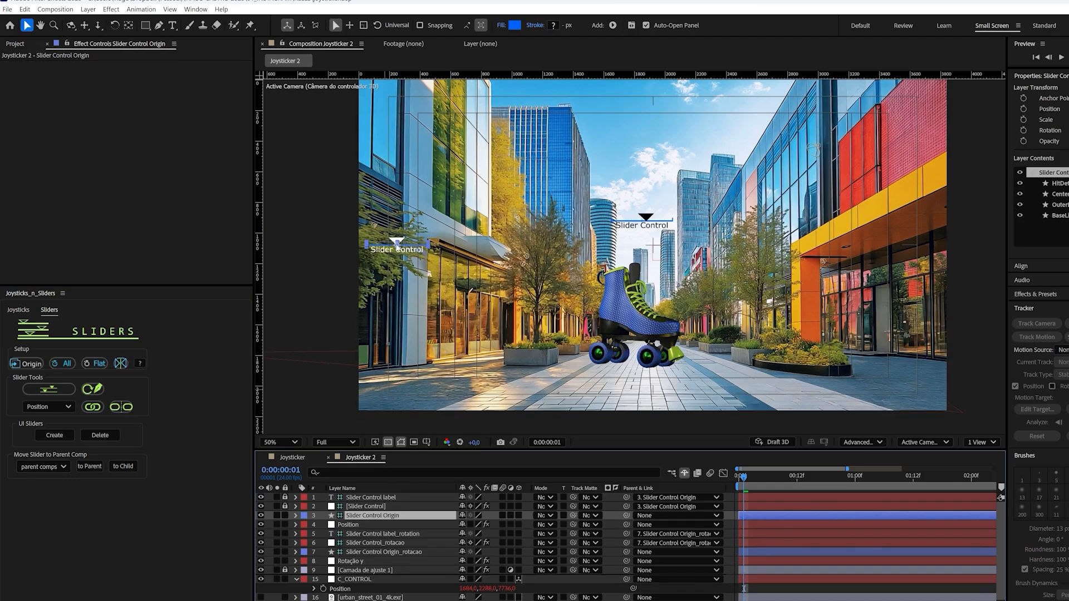
pyautogui.click(397, 248)
pyautogui.moveTo(397, 248); pyautogui.dragTo(641, 243)
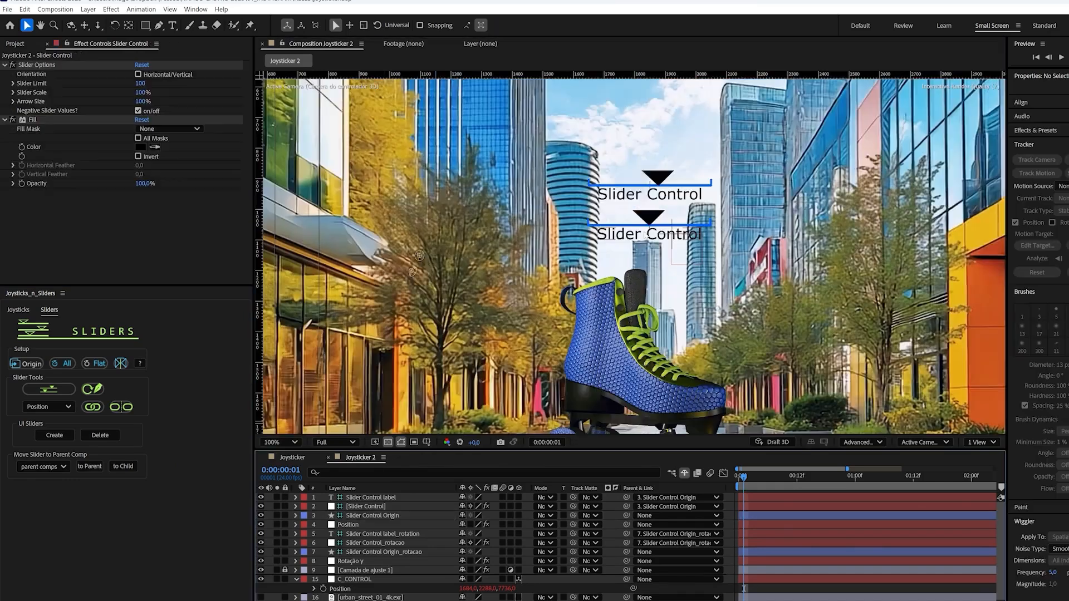
# - Change the lower slider's label text to "POSITION"
pyautogui.doubleClick(648, 239)
pyautogui.write('PO')
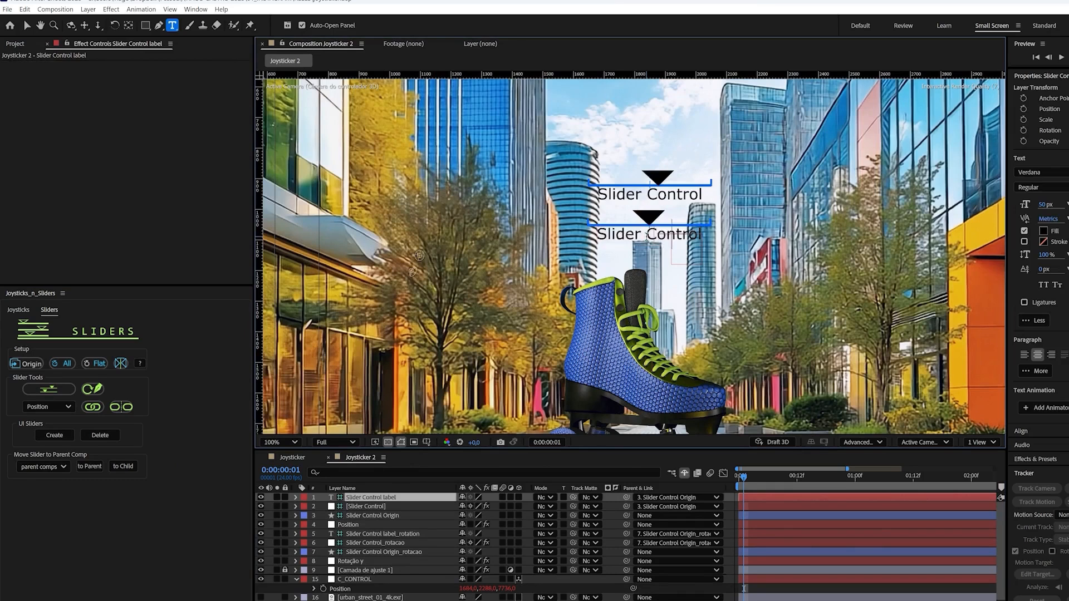
pyautogui.write('SITION')
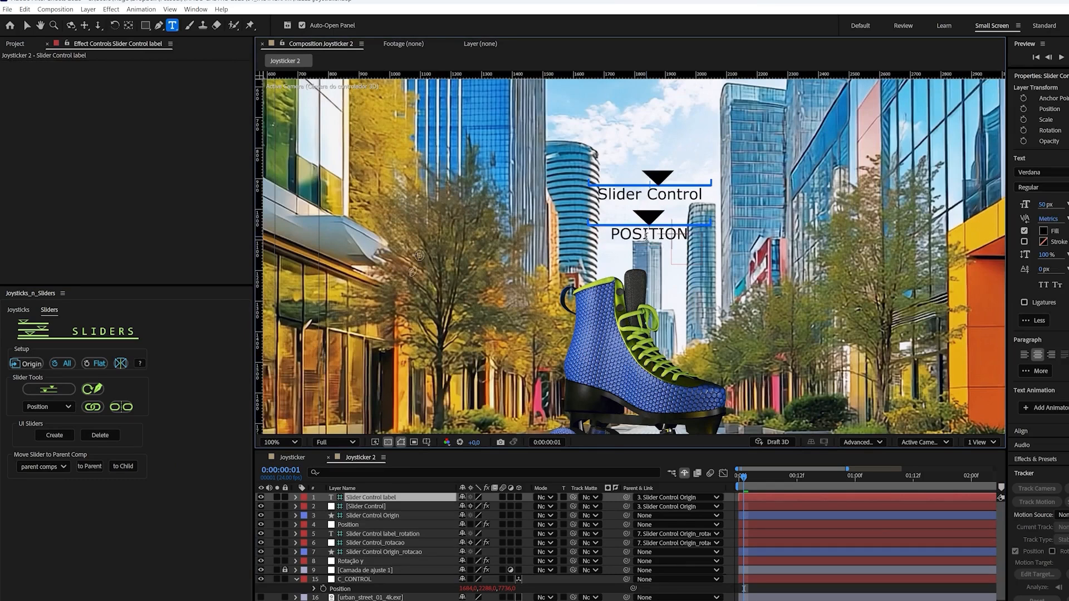
pyautogui.click(733, 523)
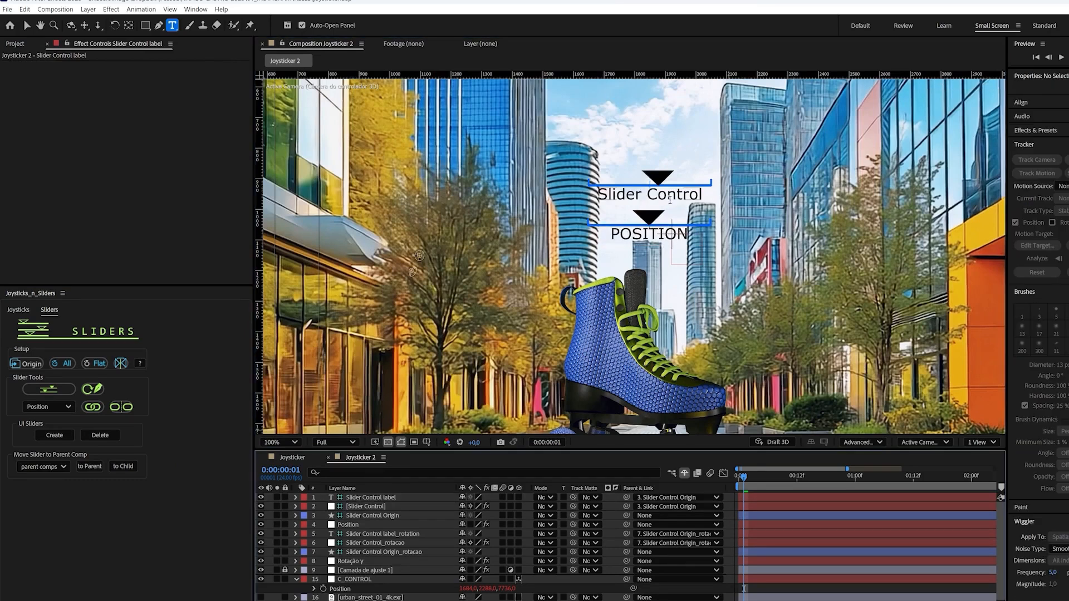
# - Change the upper slider's label text to "ROTATION"
pyautogui.click(670, 200)
pyautogui.write('r')
pyautogui.hotkey('ctrl', 'a')
pyautogui.write('ROTATION')
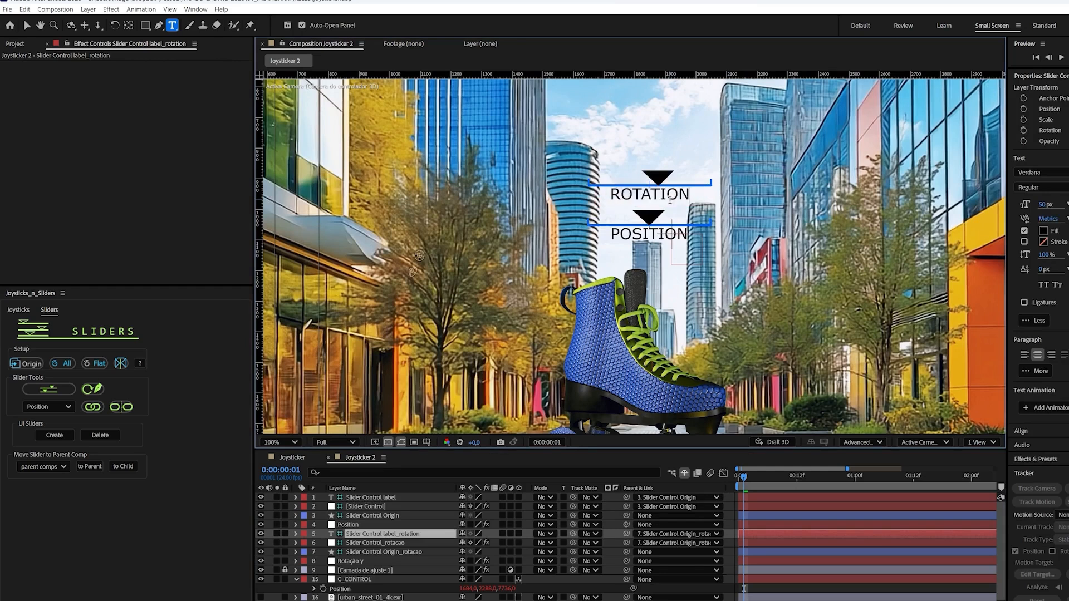
pyautogui.click(727, 519)
# - Test the POSITION slider by moving its handle, then deselect all layers
pyautogui.press(',')
pyautogui.press(',')
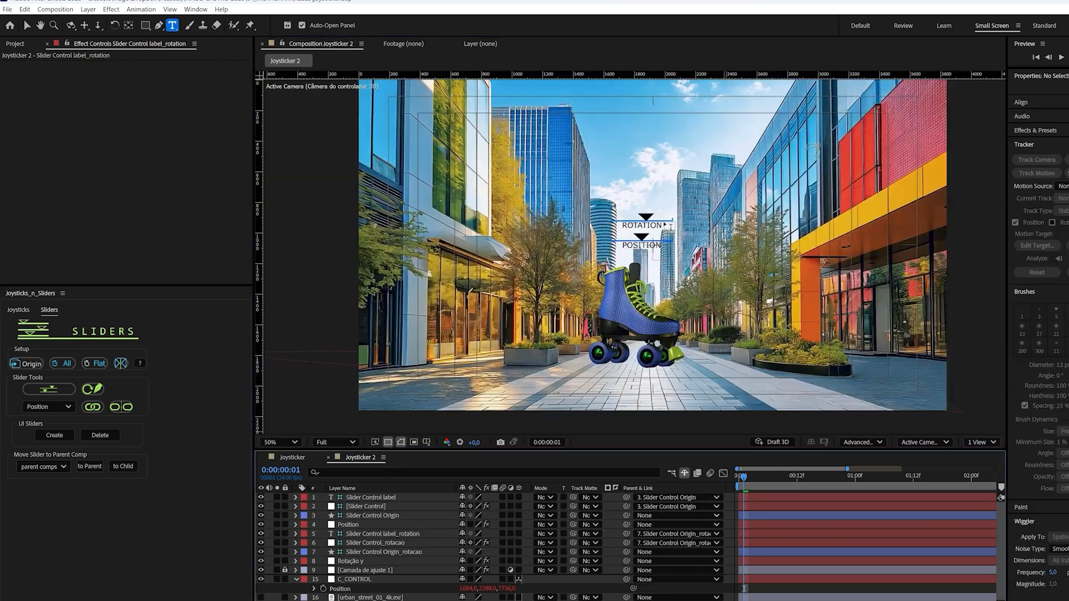
pyautogui.press('v')
pyautogui.click(642, 244)
pyautogui.moveTo(642, 244); pyautogui.dragTo(668, 244)
pyautogui.click(730, 532)
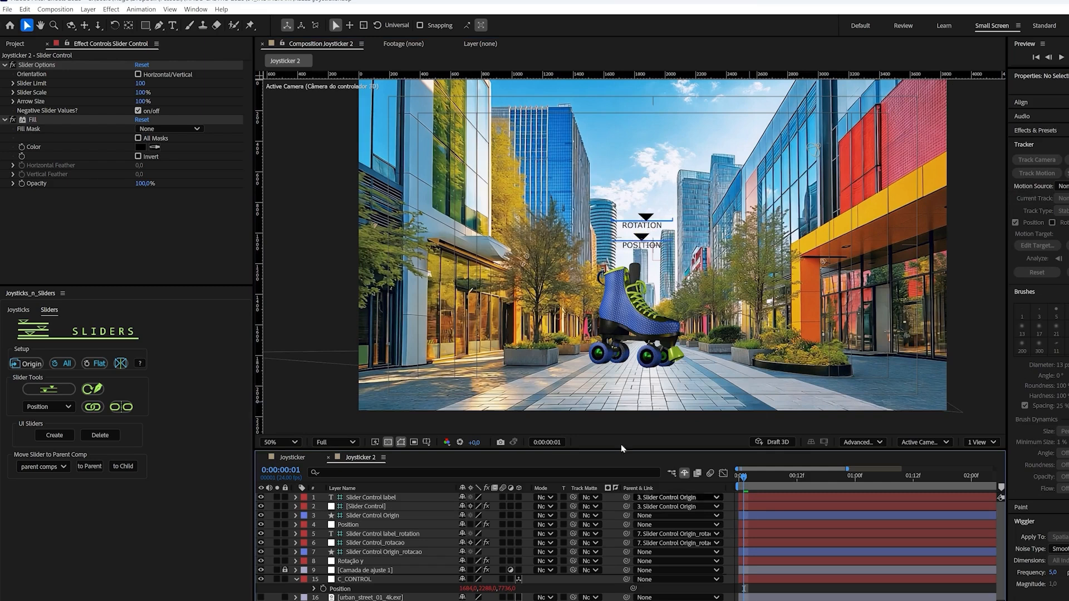
# - Add a new Environment light to the composition with 100% intensity and shadow casting enabled
pyautogui.click(88, 10)
pyautogui.moveTo(119, 22)
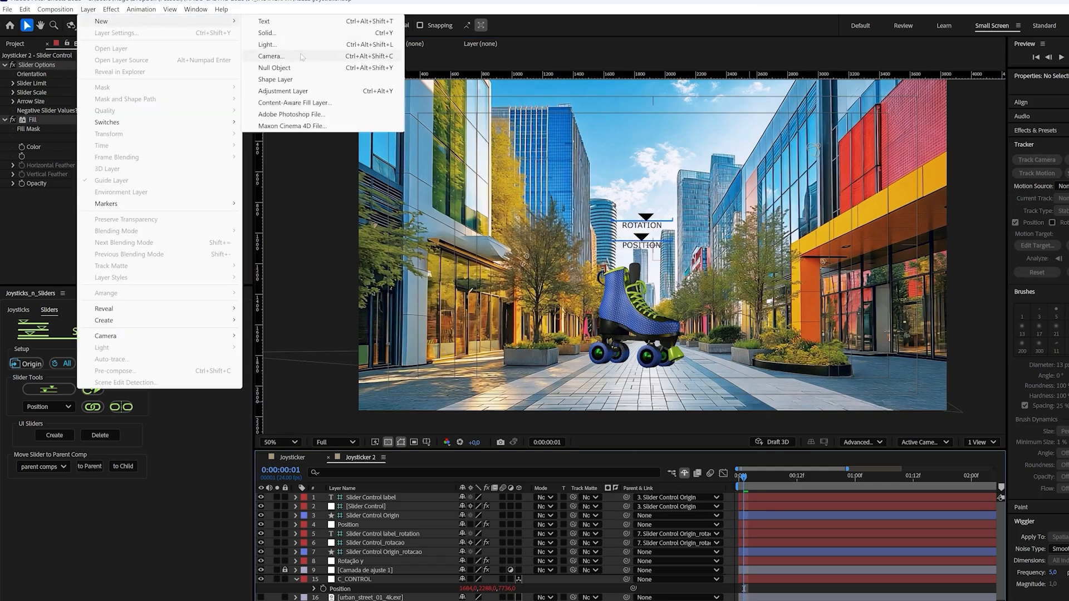
pyautogui.click(278, 44)
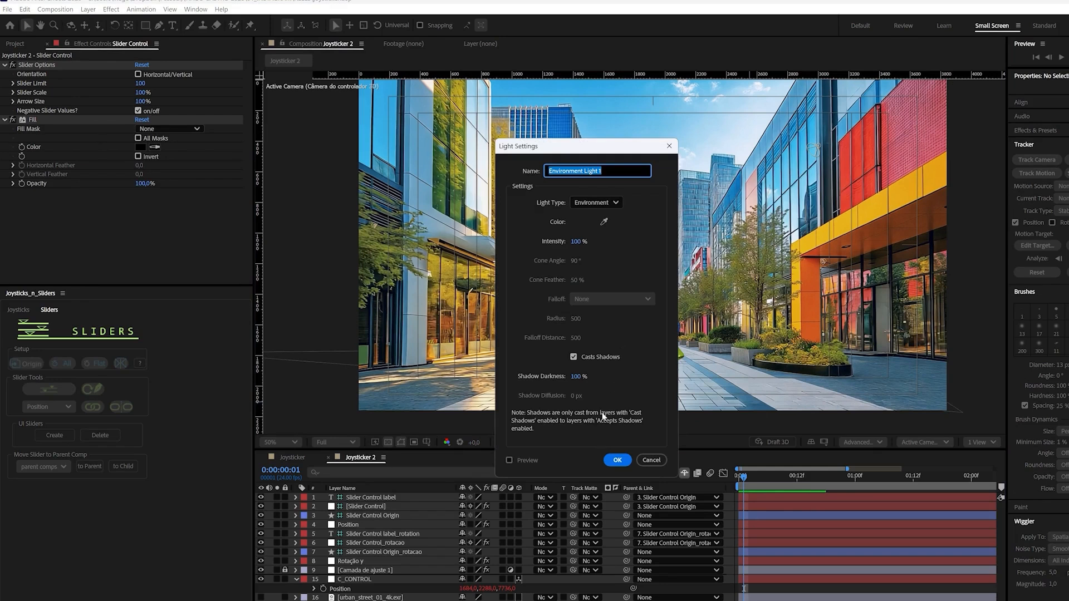
pyautogui.click(617, 460)
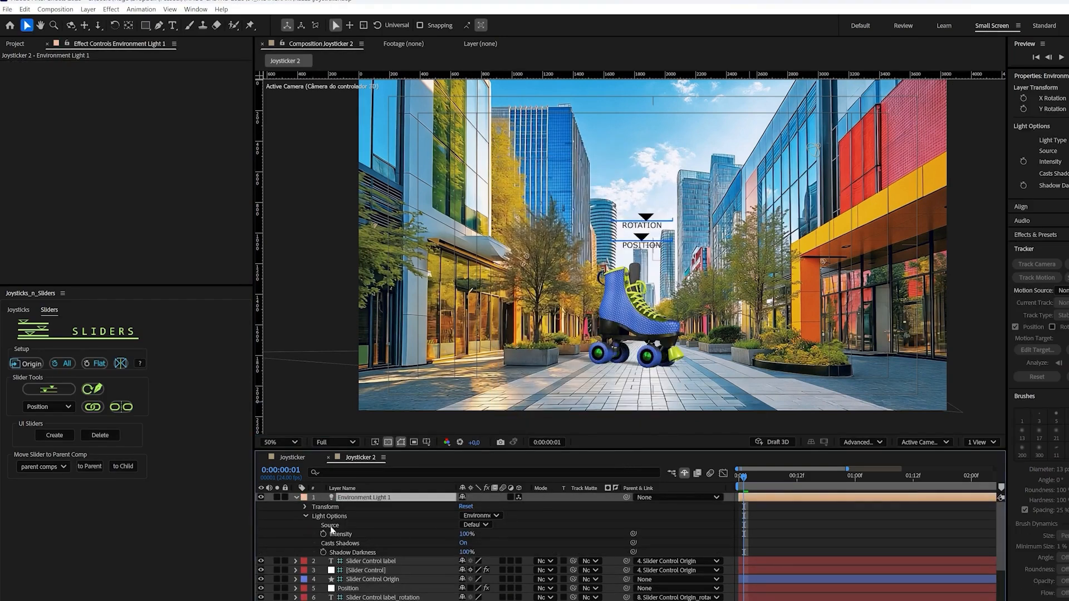
# - Set the environment light's source to urban_street_01_4k.exr and collapse the layer's properties
pyautogui.click(485, 525)
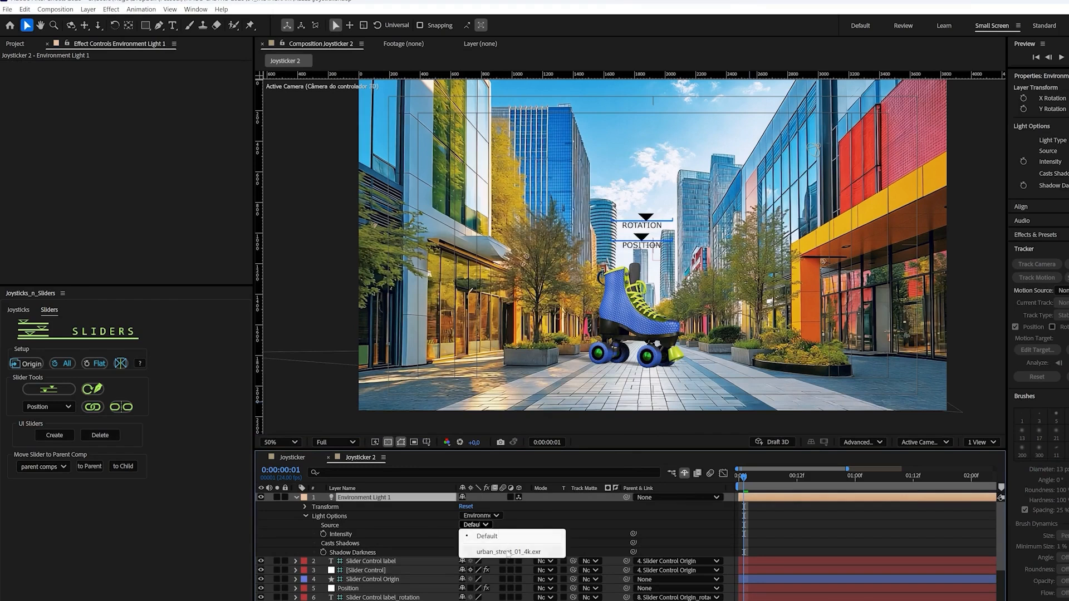
pyautogui.click(508, 551)
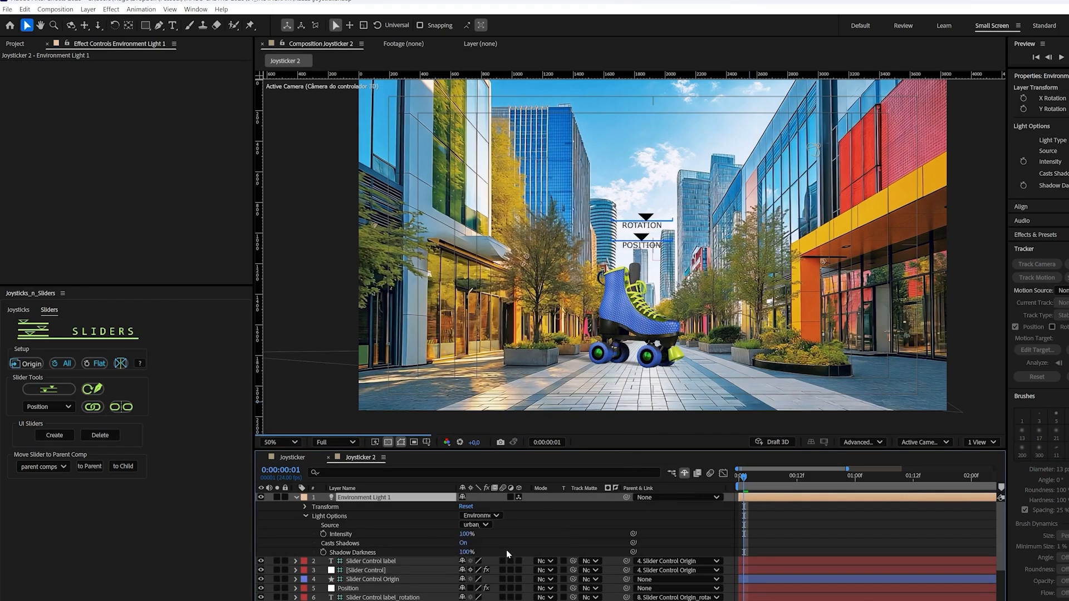
pyautogui.click(359, 509)
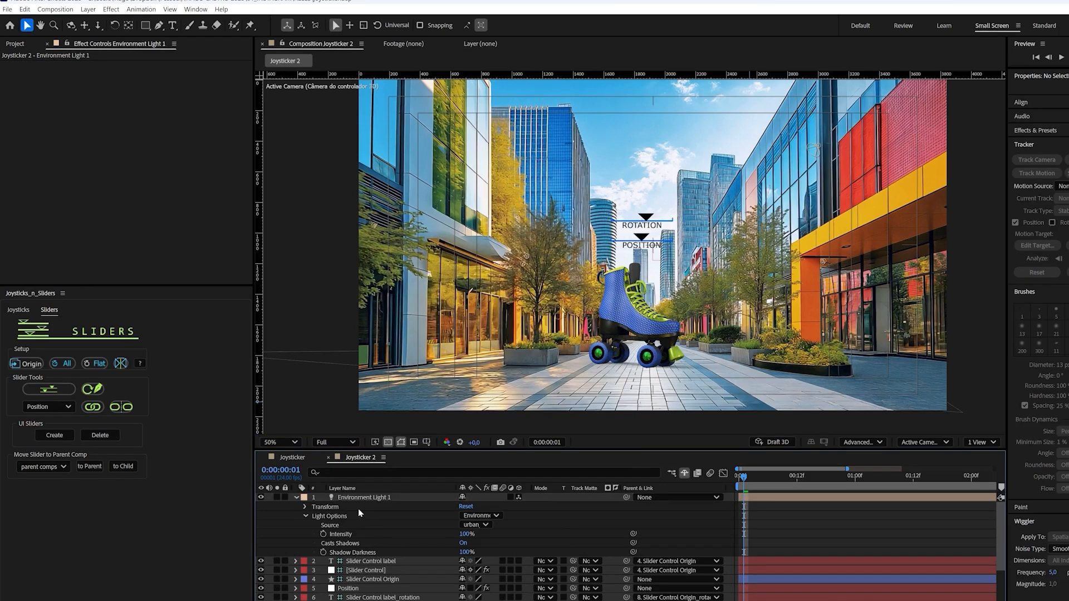
pyautogui.click(297, 498)
# - Keyframe the environment light's X Rotation at 0° on the first frame and 360° on the following frame
pyautogui.click(361, 501)
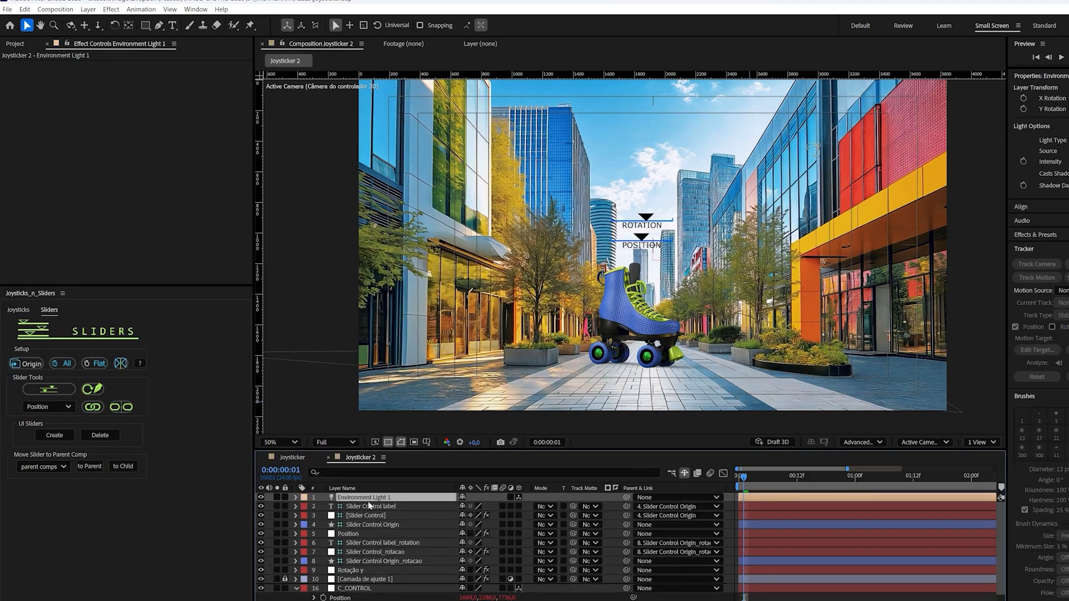
pyautogui.press('r')
pyautogui.click(737, 478)
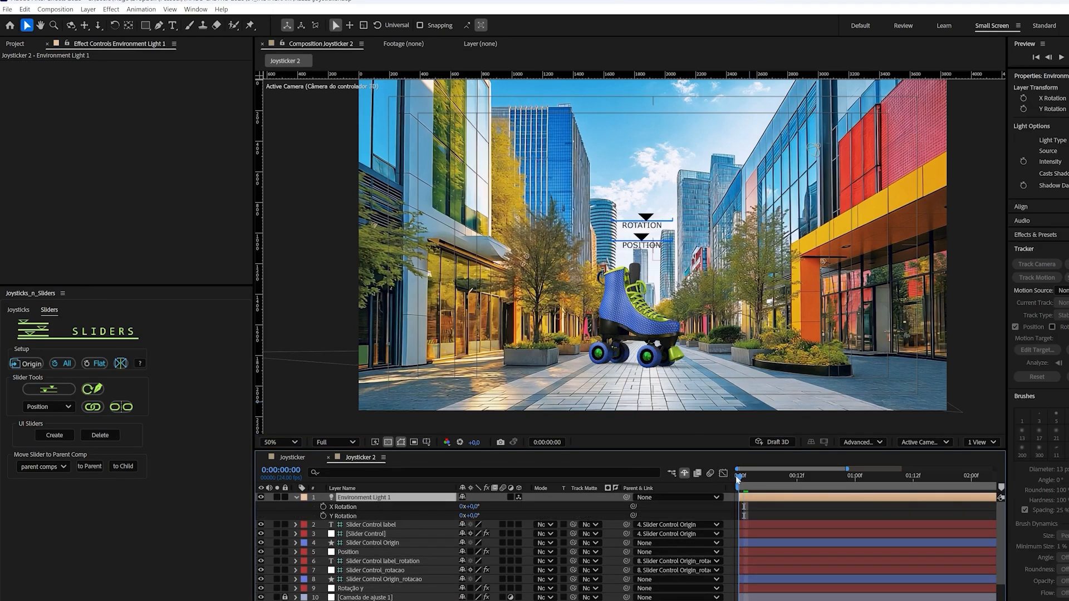
pyautogui.click(323, 507)
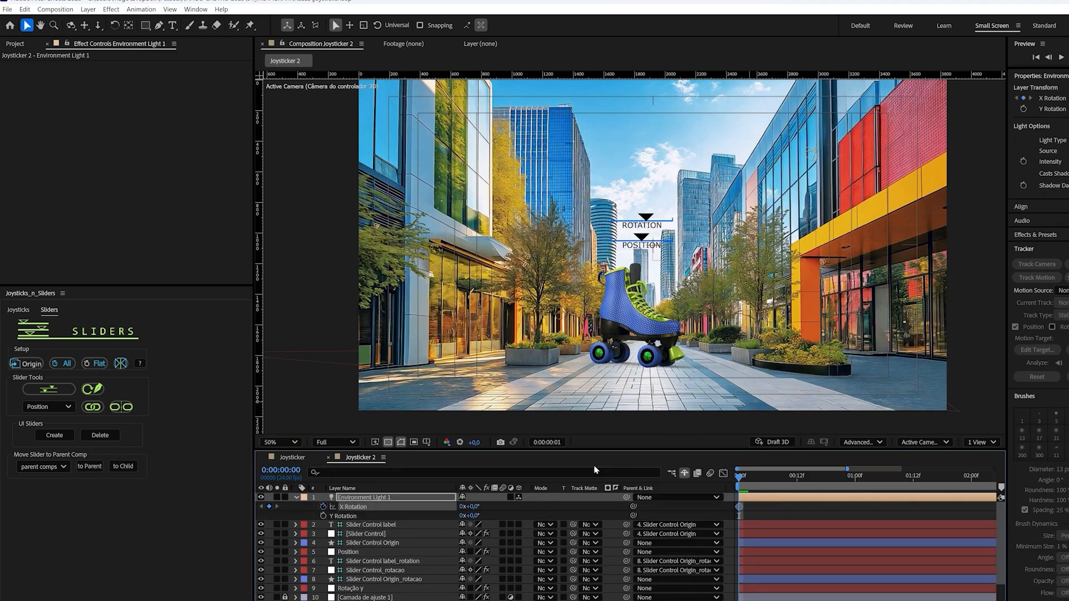
pyautogui.press('pagedown')
pyautogui.moveTo(473, 507); pyautogui.dragTo(496, 507)
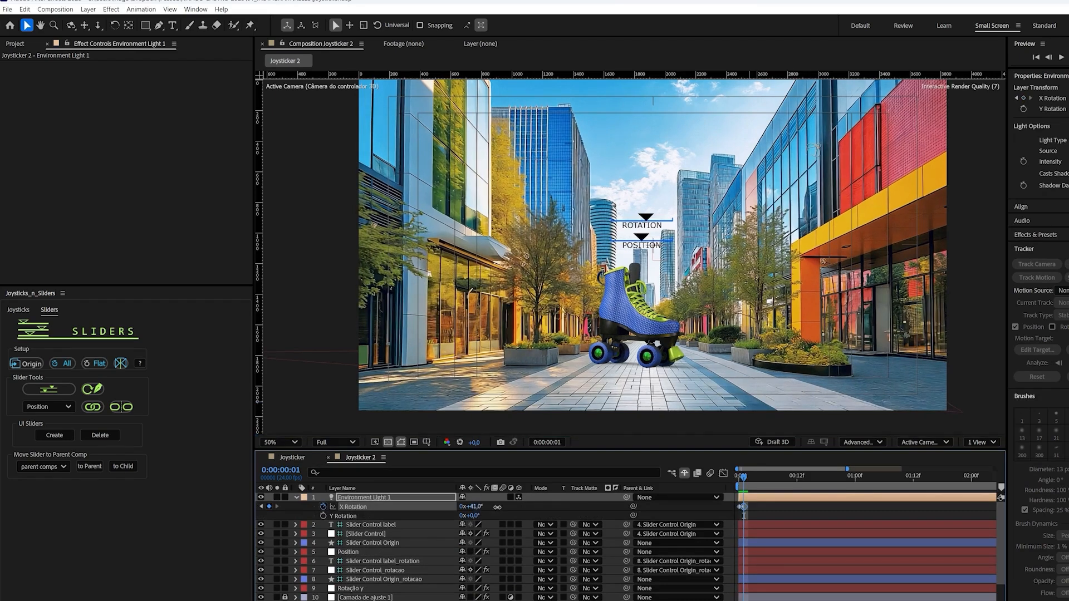
pyautogui.click(478, 507)
pyautogui.write('360')
pyautogui.press('Return')
# - Create a new slider null named HDRI from the environment light's keyed X Rotation
pyautogui.click(748, 509)
pyautogui.click(743, 508)
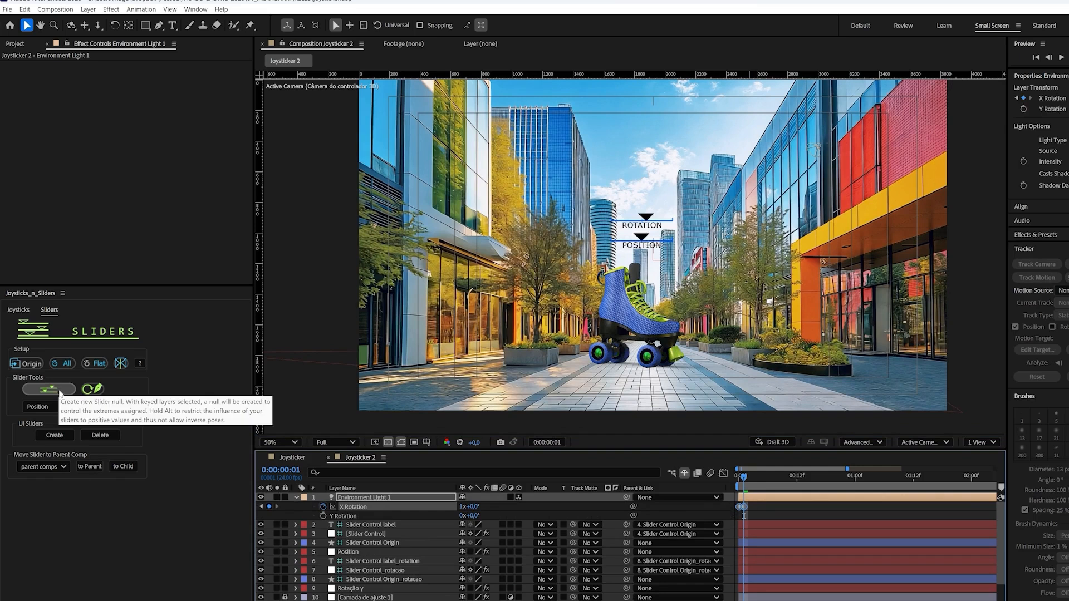
pyautogui.click(57, 391)
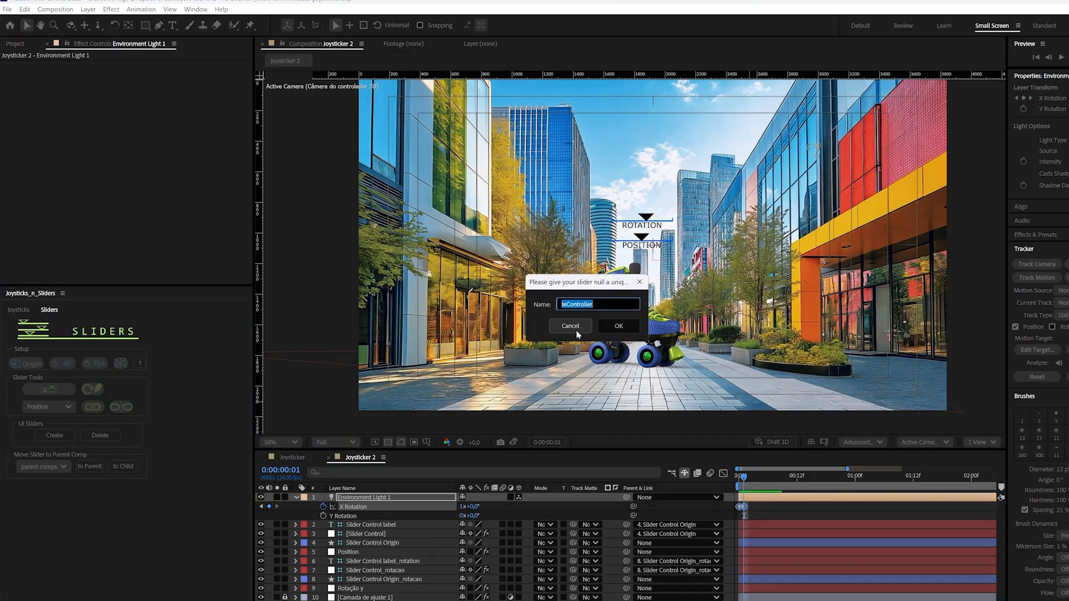
pyautogui.write('HDRI')
pyautogui.click(610, 326)
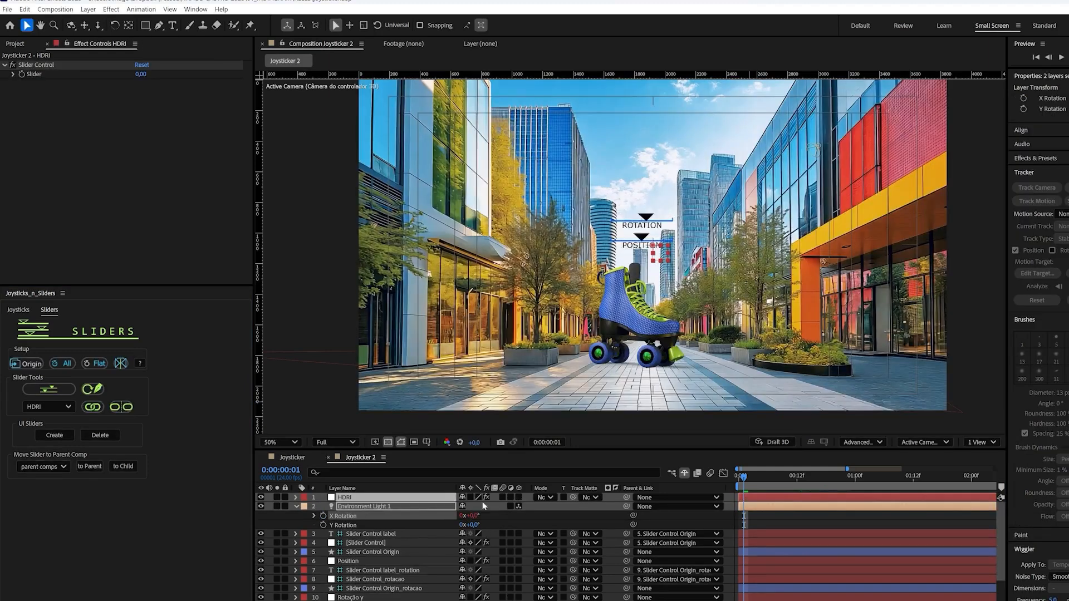
# - Create a UI slider from the HDRI null's Slider Control effect and place it just above the ROTATION slider
pyautogui.click(48, 67)
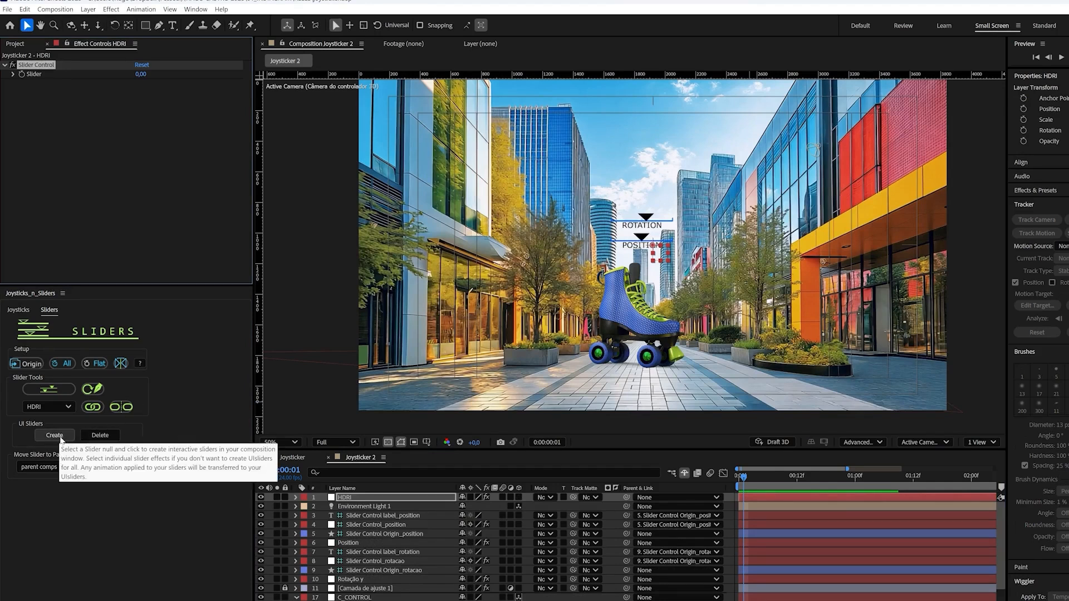
pyautogui.click(61, 439)
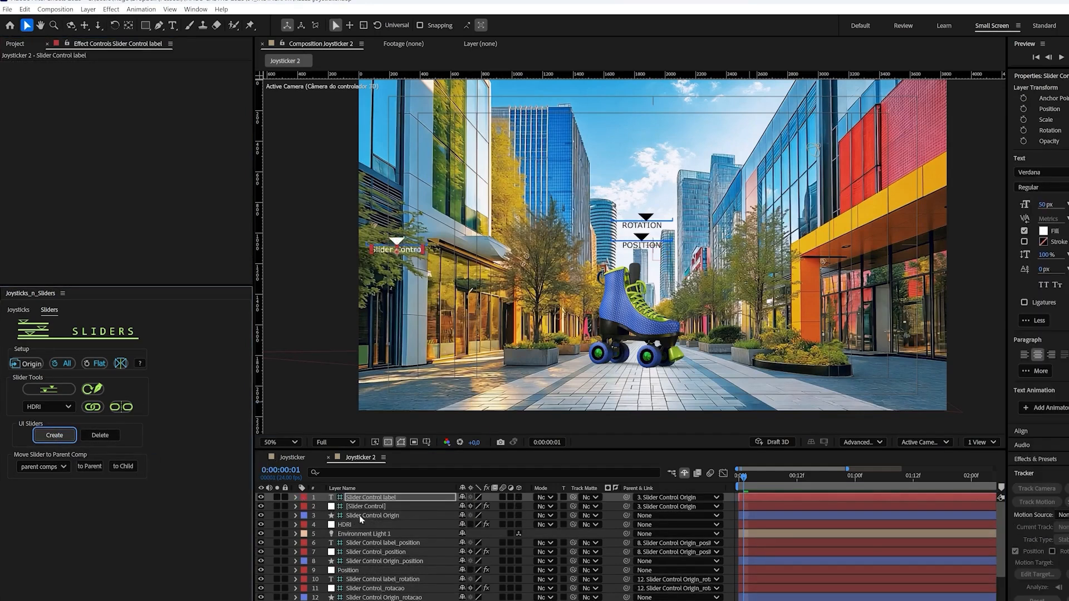
pyautogui.click(360, 518)
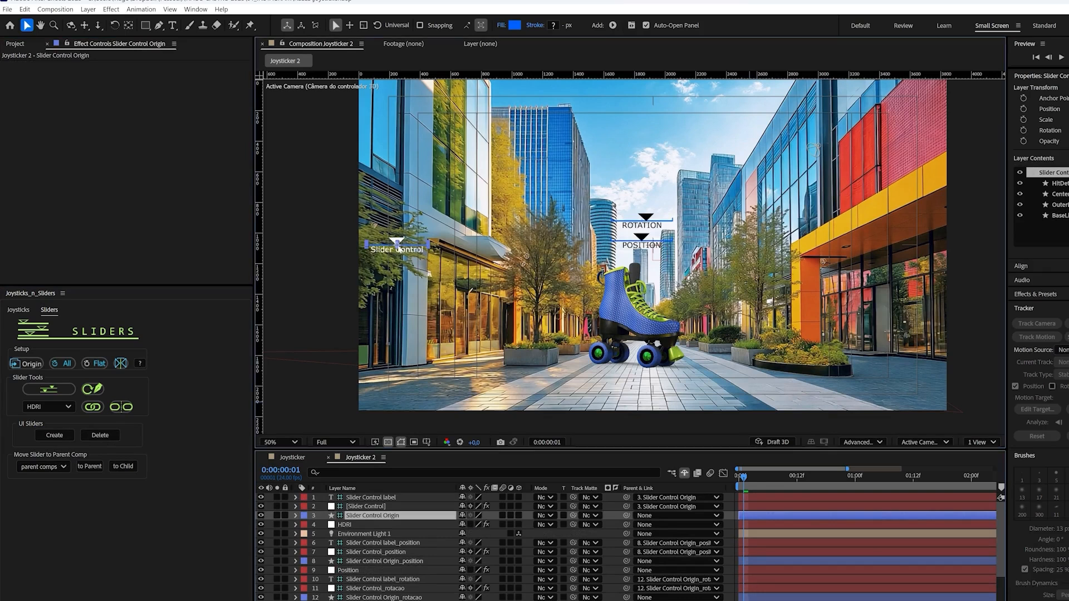
pyautogui.moveTo(655, 197); pyautogui.dragTo(646, 202)
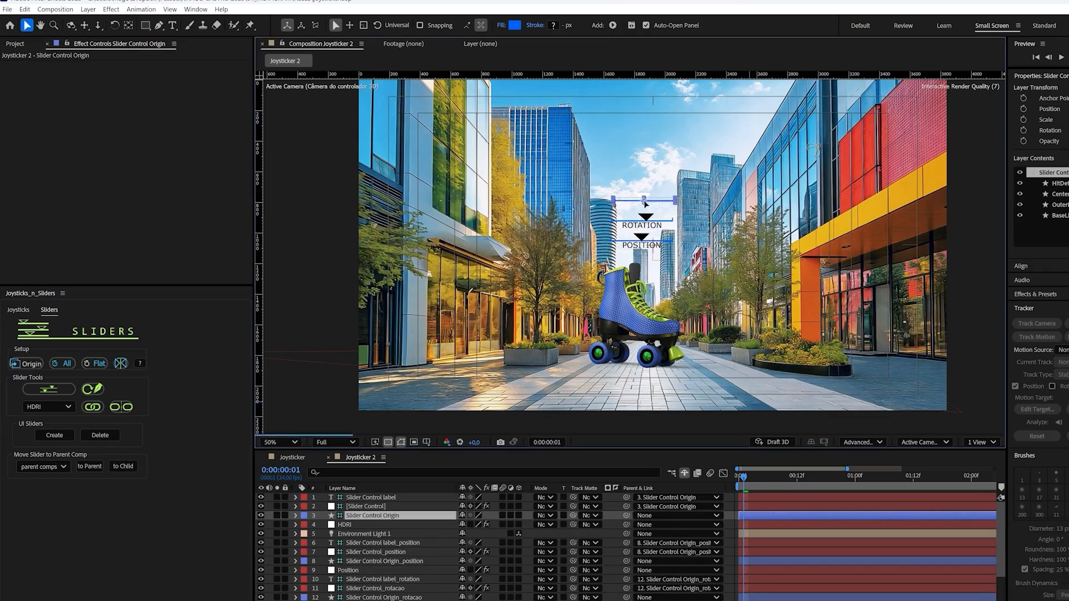
# - Change the new slider's label text to "HDRI" and make its label and handle black
pyautogui.press('.')
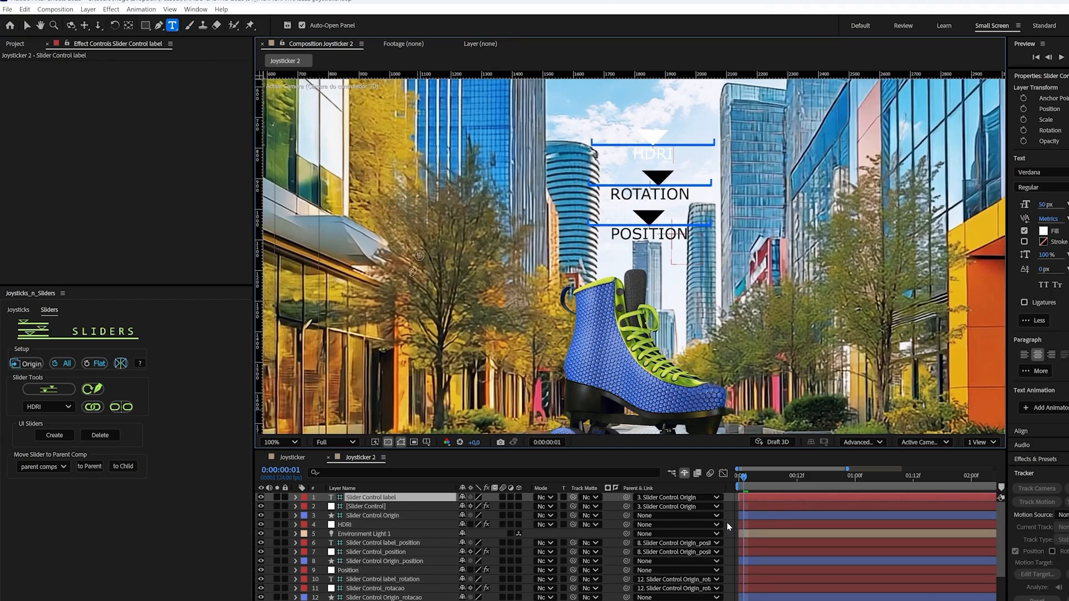
pyautogui.click(727, 523)
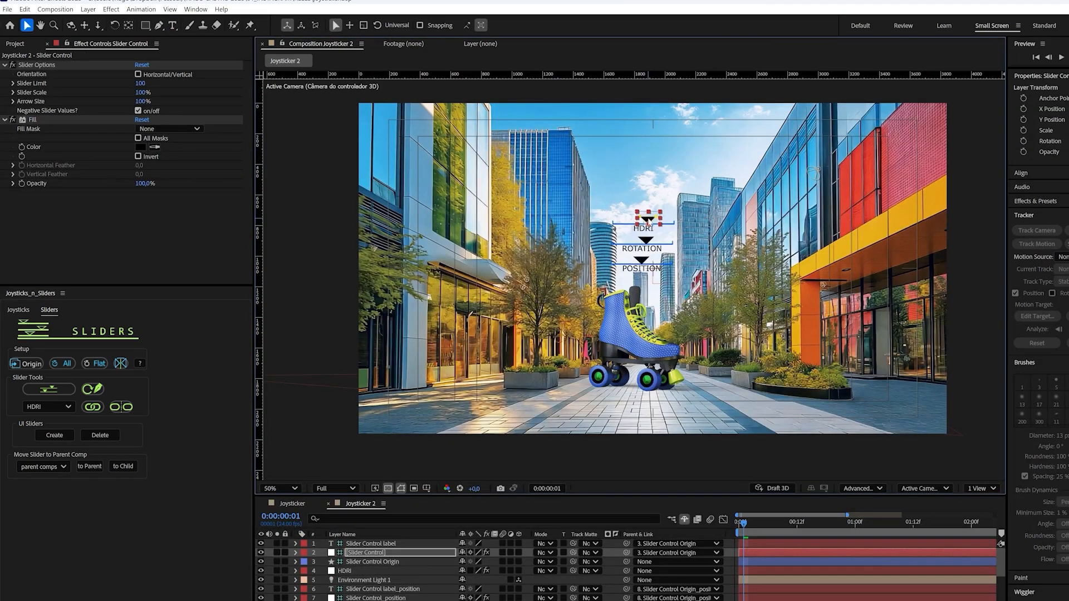
# - Test the slider rig by moving the HDRI and ROTATION handles, and select the POSITION handle
pyautogui.moveTo(637, 223)
pyautogui.mouseDown()
pyautogui.moveTo(622, 226)
pyautogui.moveTo(667, 224)
pyautogui.moveTo(624, 224)
pyautogui.moveTo(645, 222)
pyautogui.mouseUp()
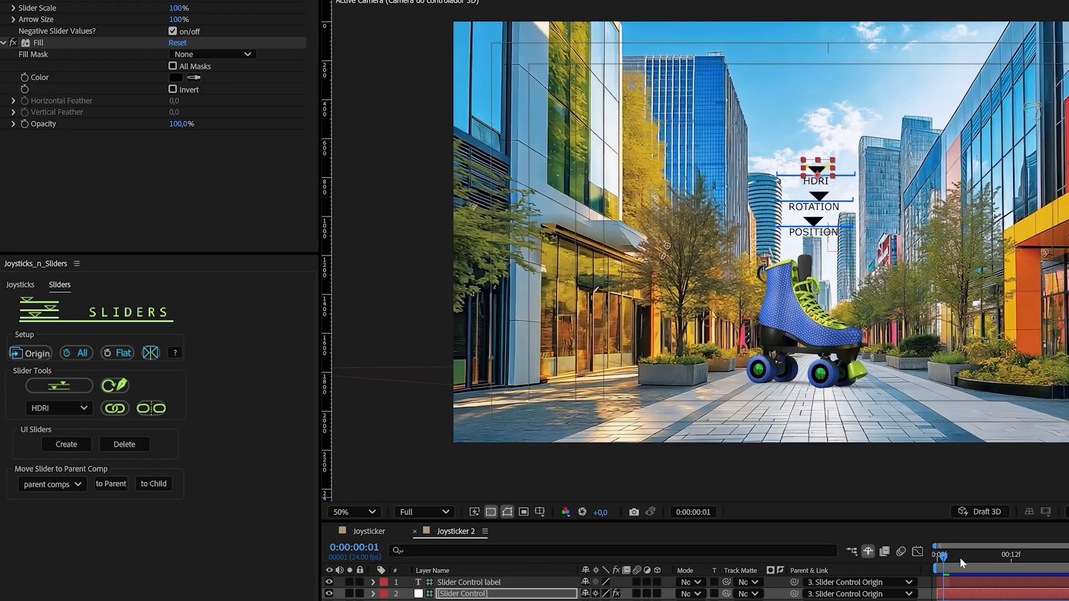
pyautogui.scroll(1, 704, 252)
pyautogui.click(960, 600)
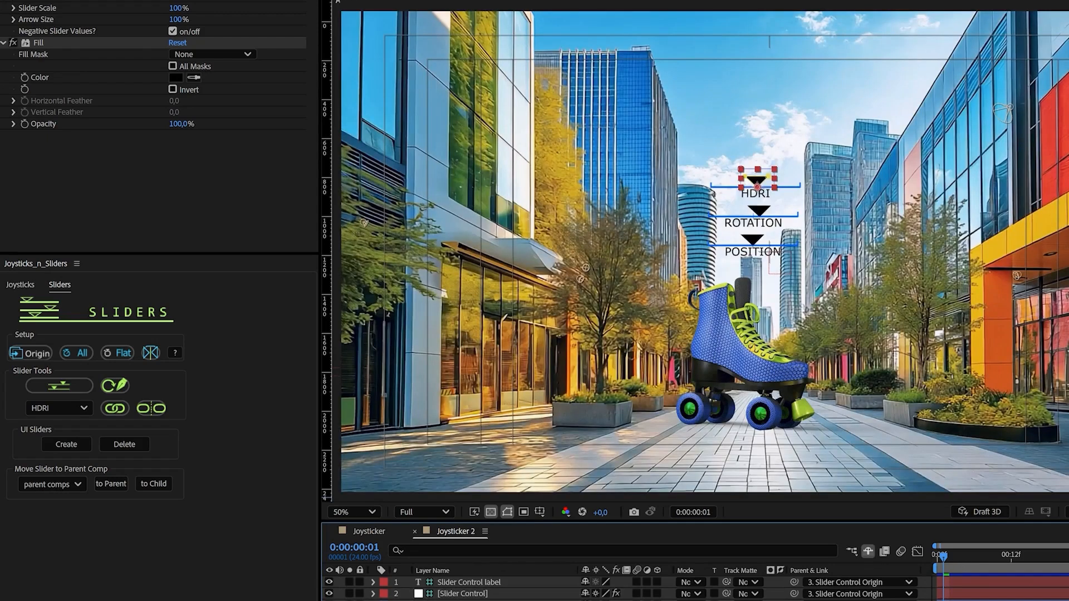
pyautogui.press('Return')
pyautogui.moveTo(753, 182); pyautogui.dragTo(750, 241)
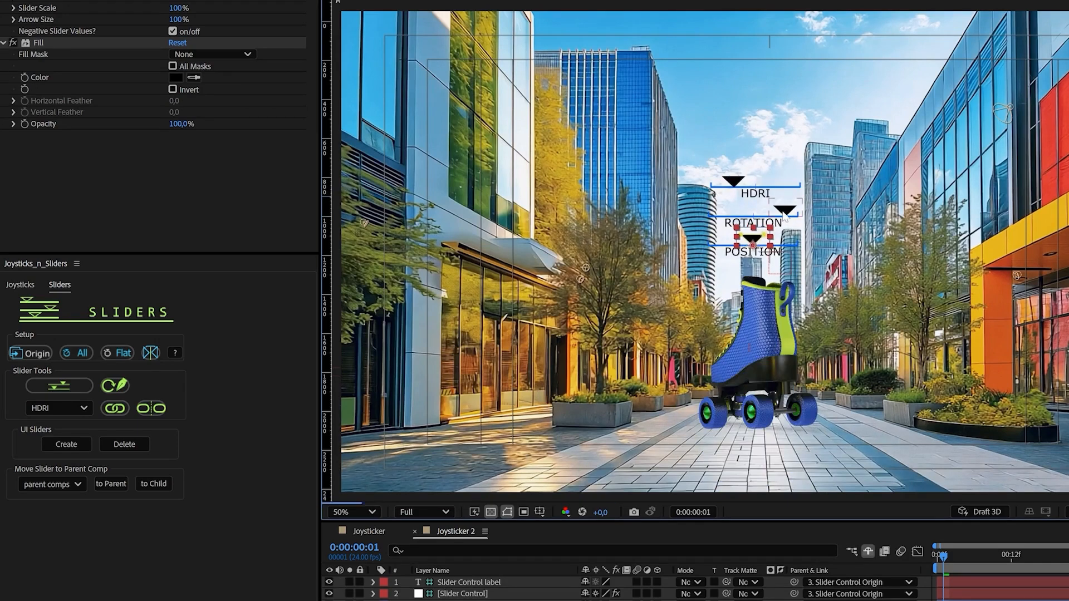